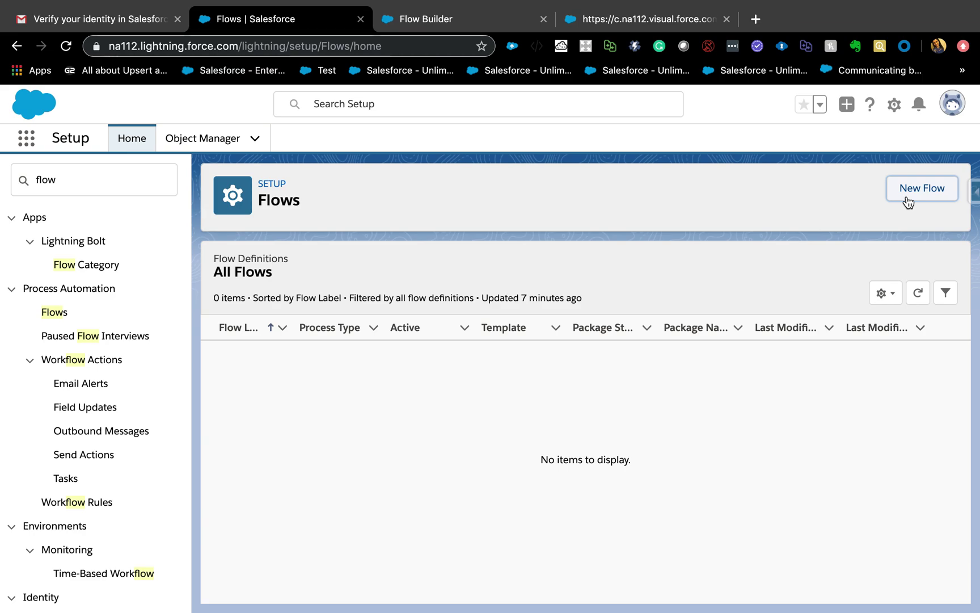
Start a new flow from the Flows page in Setup.
{"action": "left_click", "coordinate": [908, 202]}
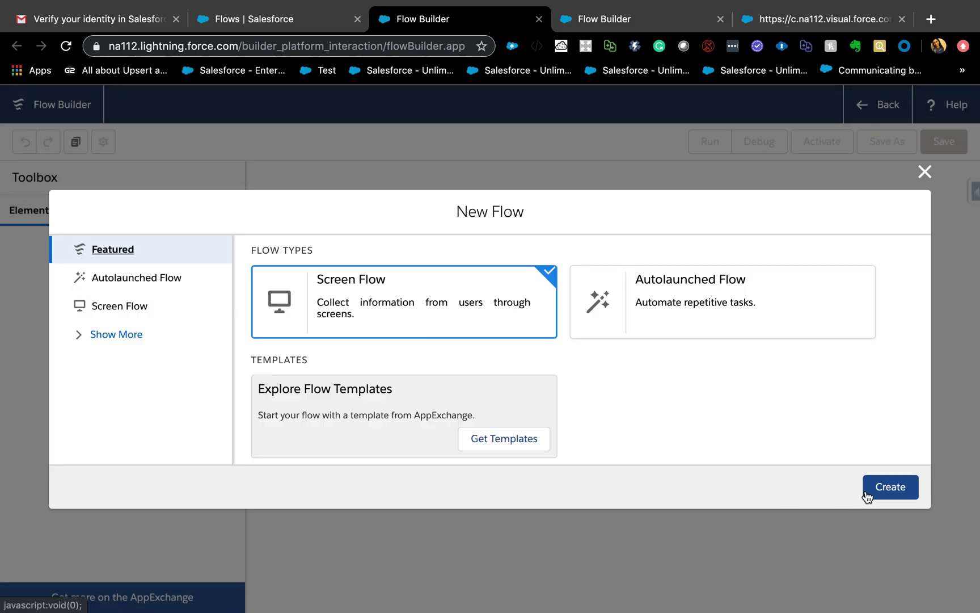
Create a Screen Flow and place a Screen element on the canvas.
{"action": "left_click", "coordinate": [907, 488]}
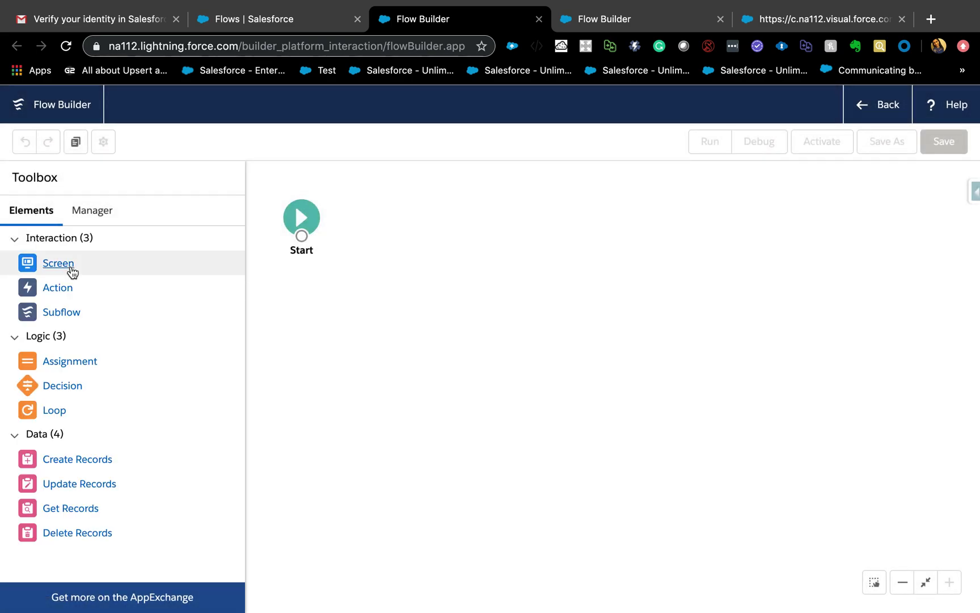
{"action": "left_click_drag", "start_coordinate": [59, 271], "coordinate": [379, 184]}
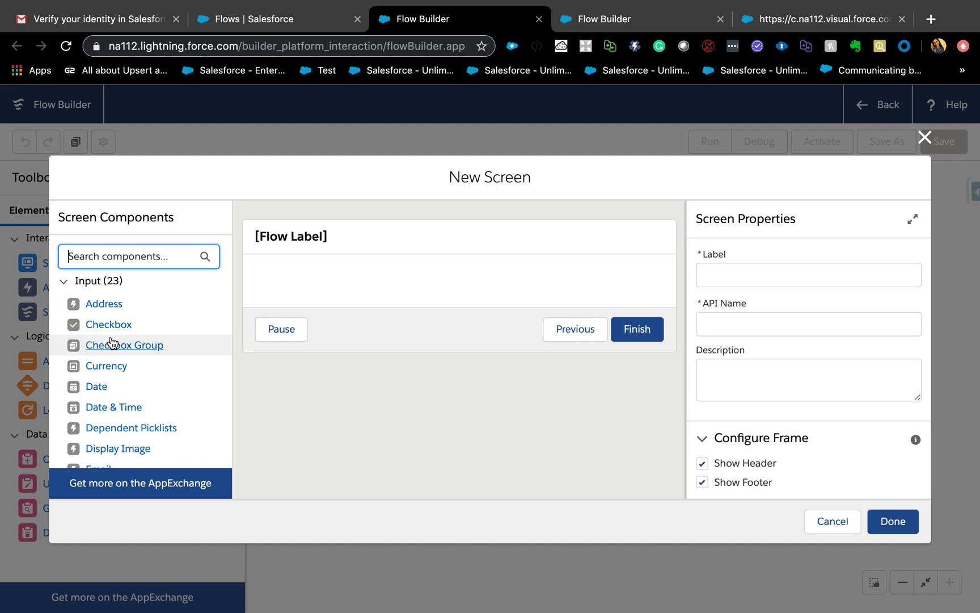
Add Name and Email components to the new screen.
{"action": "scroll", "coordinate": [112, 342], "scroll_direction": "down", "scroll_amount": 1}
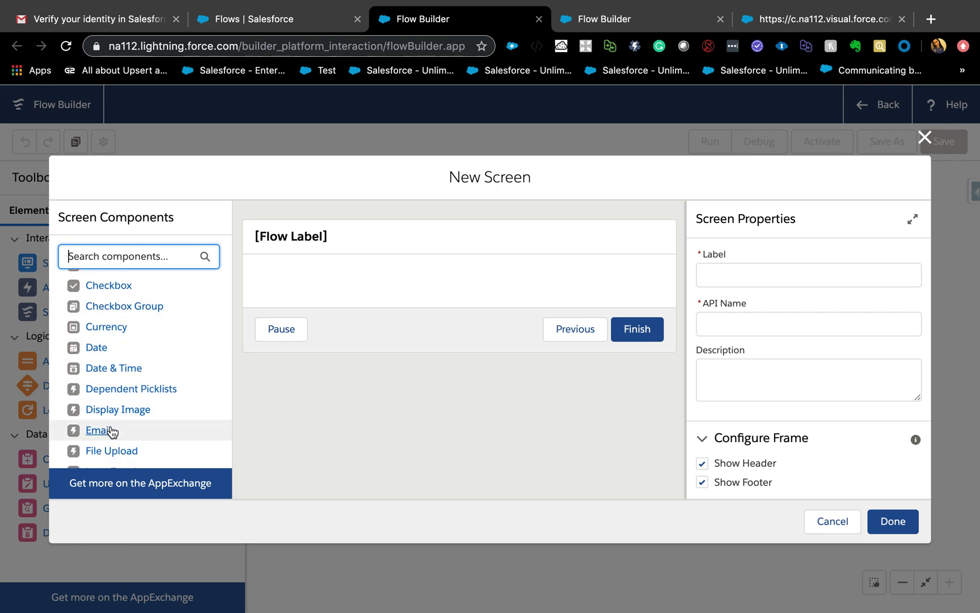
{"action": "scroll", "coordinate": [109, 431], "scroll_direction": "up", "scroll_amount": 1}
{"action": "scroll", "coordinate": [110, 363], "scroll_direction": "down", "scroll_amount": 4}
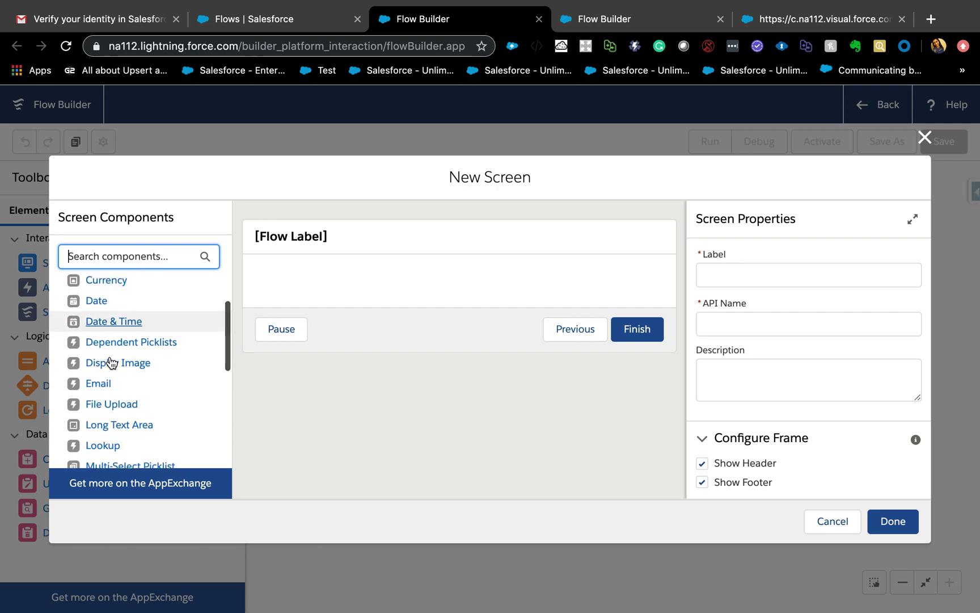
{"action": "scroll", "coordinate": [110, 357], "scroll_direction": "down", "scroll_amount": 1}
{"action": "left_click_drag", "start_coordinate": [105, 374], "coordinate": [291, 276]}
{"action": "left_click_drag", "start_coordinate": [91, 374], "coordinate": [344, 280]}
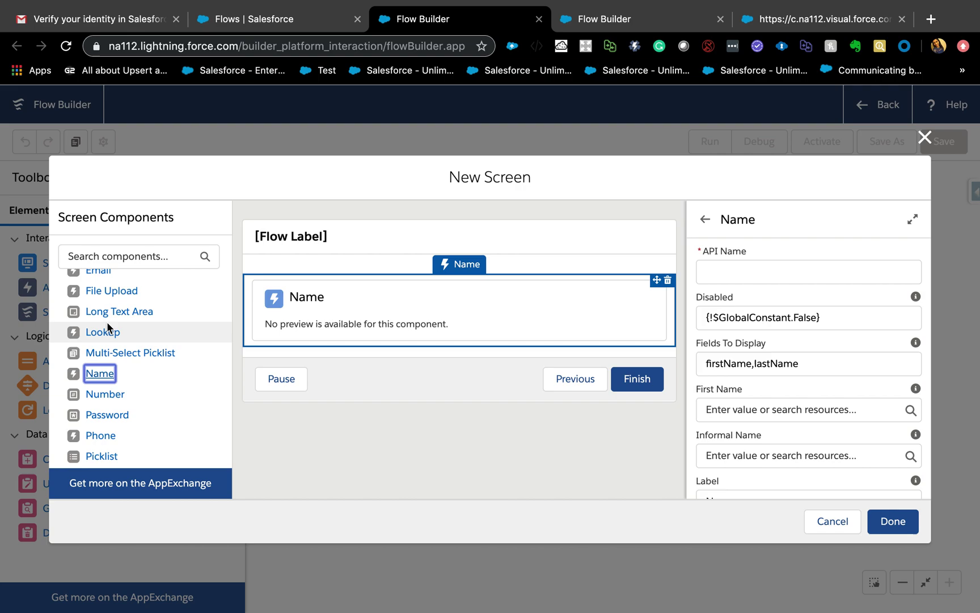
{"action": "scroll", "coordinate": [107, 324], "scroll_direction": "up", "scroll_amount": 1}
{"action": "left_click_drag", "start_coordinate": [102, 293], "coordinate": [305, 345]}
Add Picklist and Number components below them on the screen.
{"action": "scroll", "coordinate": [101, 392], "scroll_direction": "down", "scroll_amount": 2}
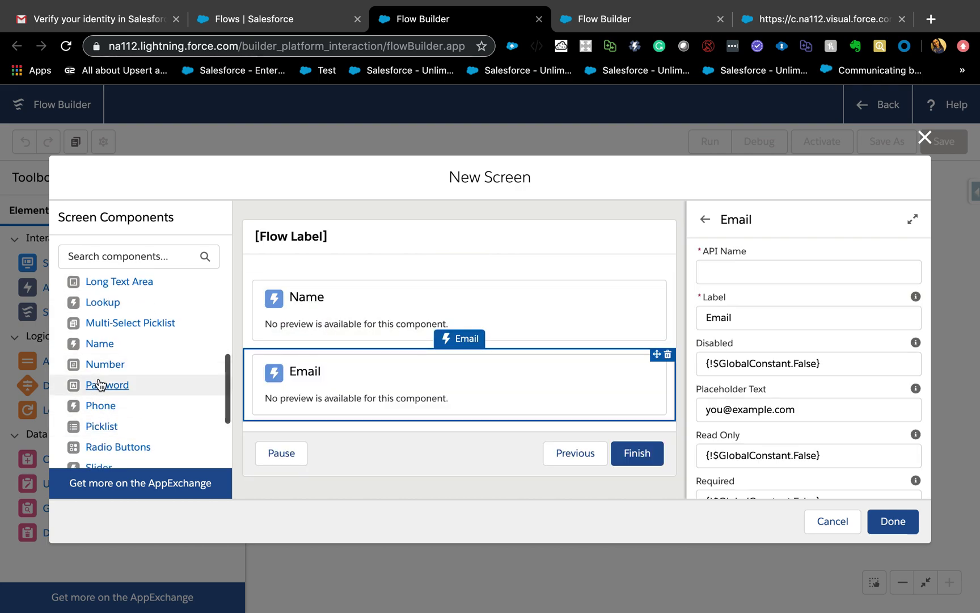
{"action": "scroll", "coordinate": [104, 419], "scroll_direction": "down", "scroll_amount": 1}
{"action": "left_click_drag", "start_coordinate": [102, 408], "coordinate": [295, 420]}
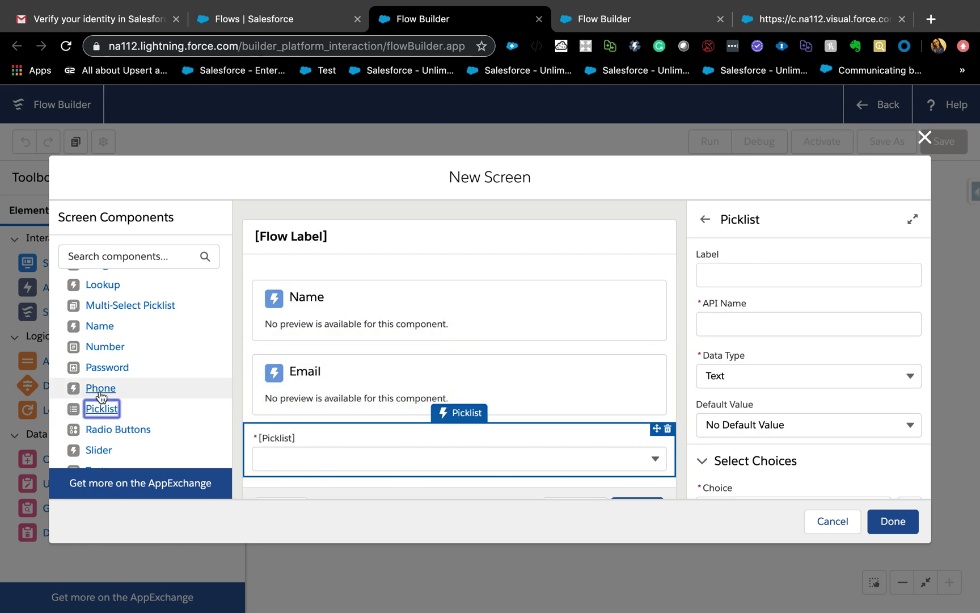
{"action": "left_click_drag", "start_coordinate": [101, 346], "coordinate": [302, 405]}
{"action": "left_click", "coordinate": [371, 235]}
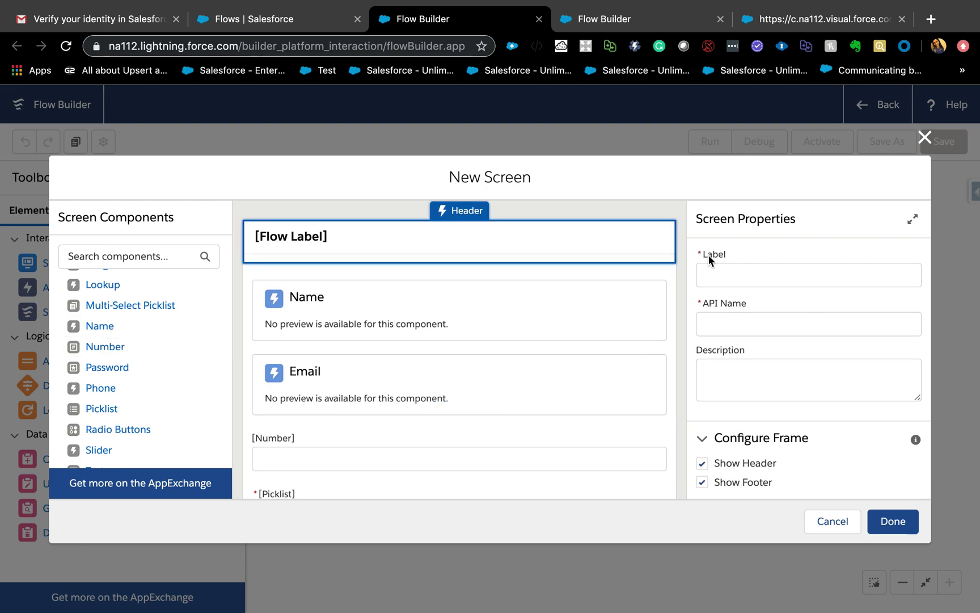
Label the screen 'Welcome'.
{"action": "left_click", "coordinate": [752, 281]}
{"action": "type", "text": "Wlcome"}
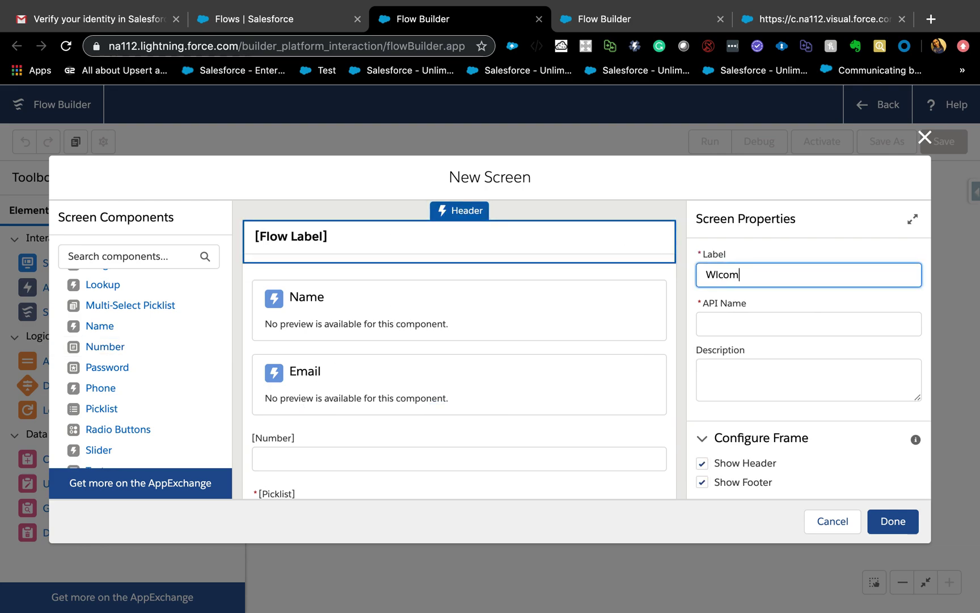
{"action": "key", "text": "Left"}
{"action": "key", "text": "Left"}
{"action": "key", "text": "Left"}
{"action": "key", "text": "Left"}
{"action": "key", "text": "Left"}
{"action": "type", "text": "e"}
Give the Name and Email components the API names 'Name' and 'Email'.
{"action": "left_click", "coordinate": [567, 296]}
{"action": "left_click", "coordinate": [725, 271]}
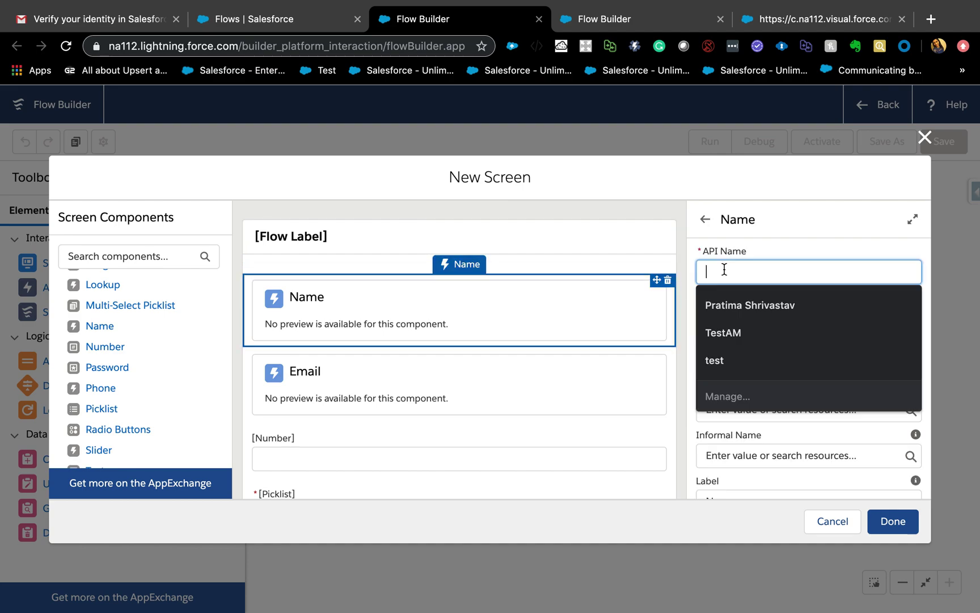
{"action": "type", "text": "Name"}
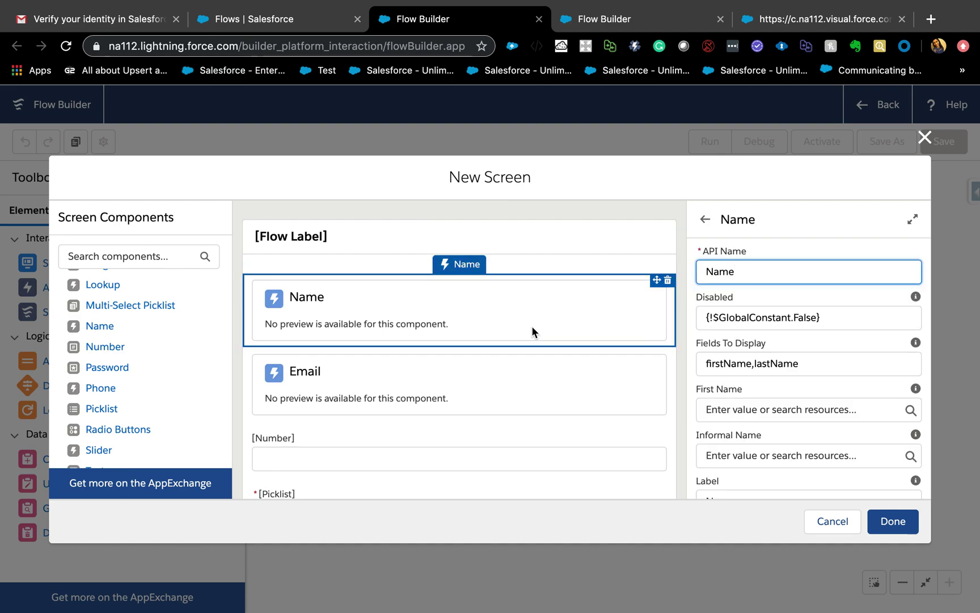
{"action": "left_click", "coordinate": [454, 417]}
{"action": "left_click", "coordinate": [733, 280]}
{"action": "type", "text": "Email"}
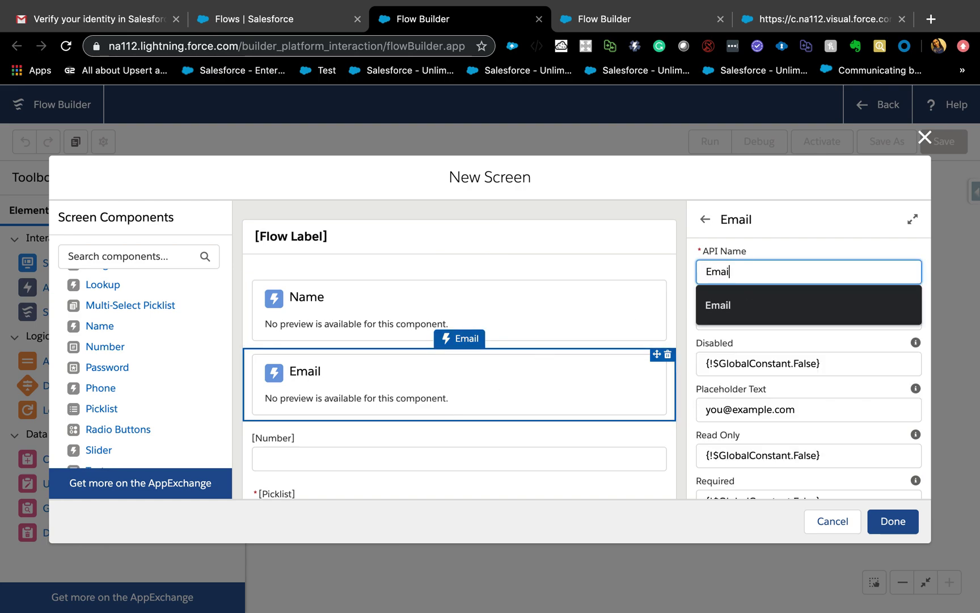
Label the Number field 'Age'.
{"action": "scroll", "coordinate": [454, 386], "scroll_direction": "down", "scroll_amount": 1}
{"action": "left_click", "coordinate": [417, 420]}
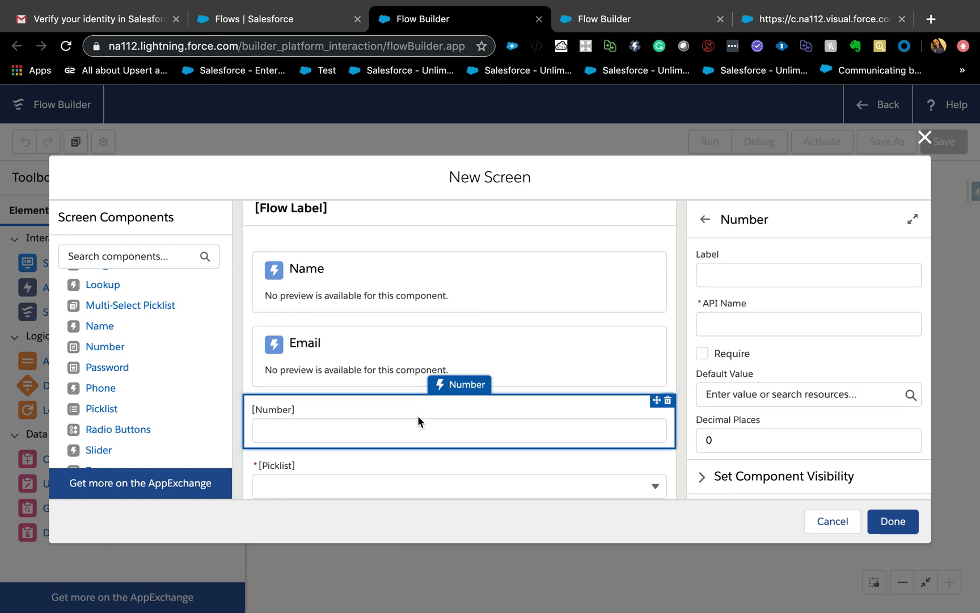
{"action": "left_click", "coordinate": [801, 274]}
{"action": "type", "text": "Age"}
{"action": "scroll", "coordinate": [523, 337], "scroll_direction": "down", "scroll_amount": 2}
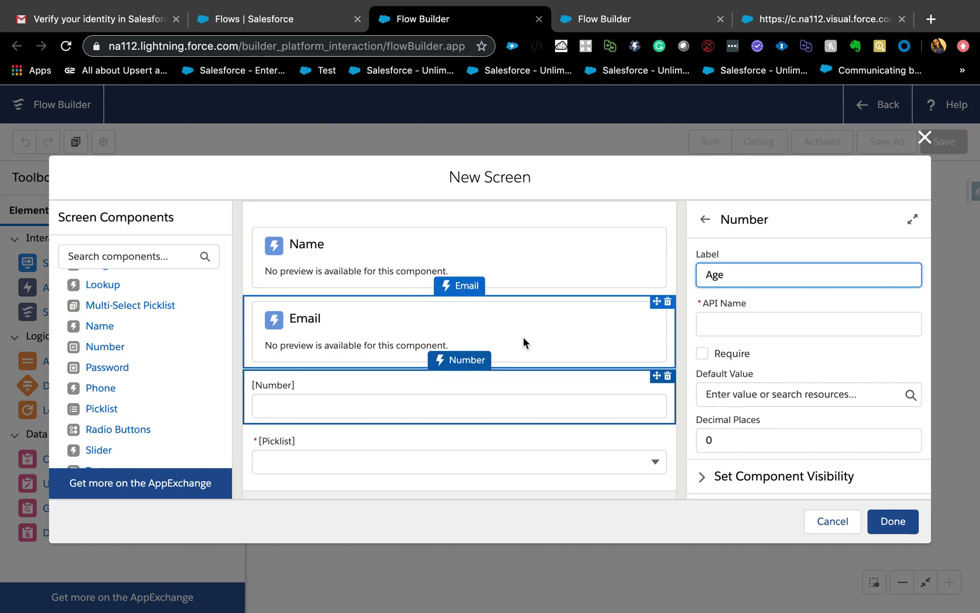
{"action": "left_click", "coordinate": [414, 405]}
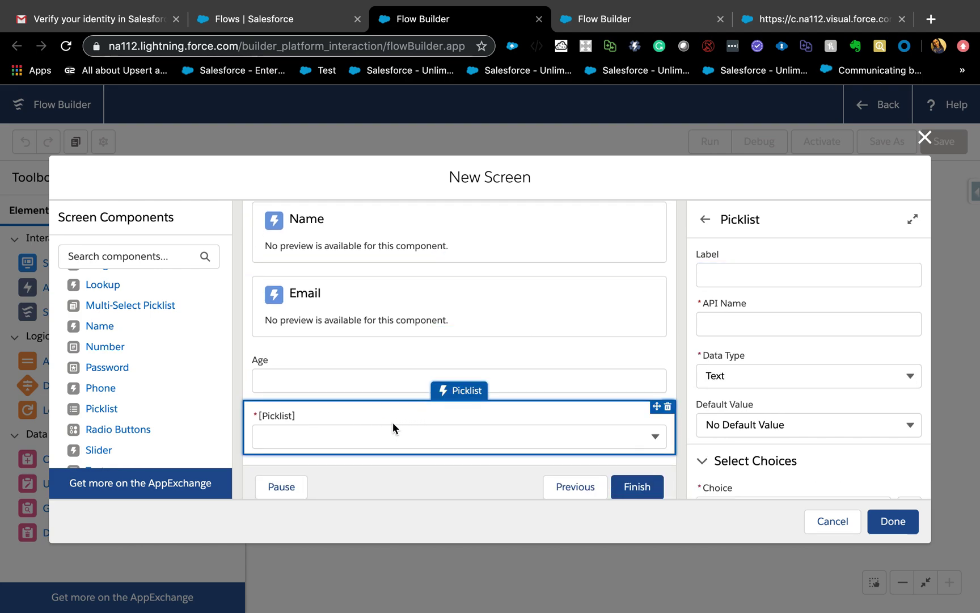
{"action": "scroll", "coordinate": [710, 382], "scroll_direction": "down", "scroll_amount": 3}
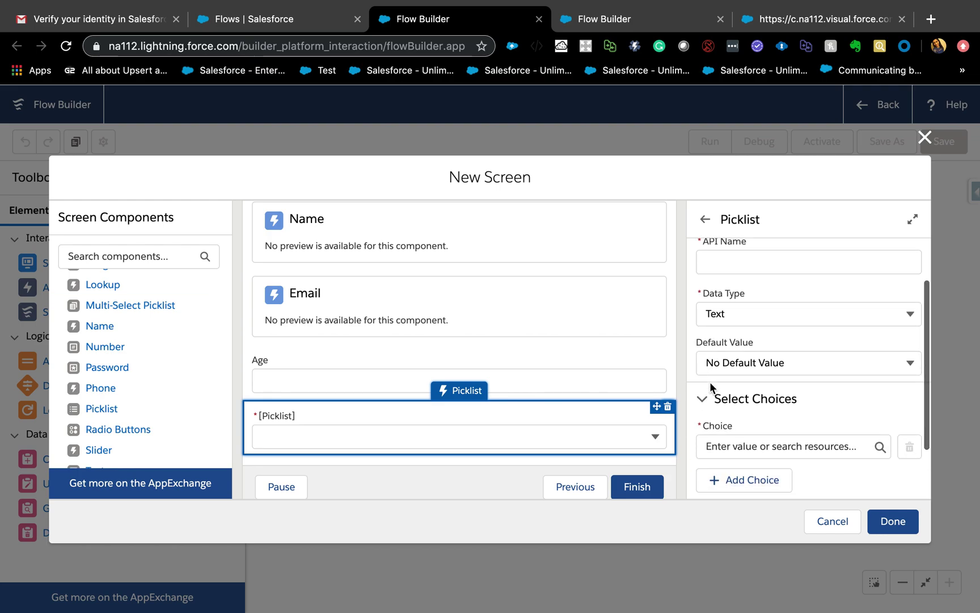
{"action": "scroll", "coordinate": [713, 381], "scroll_direction": "down", "scroll_amount": 1}
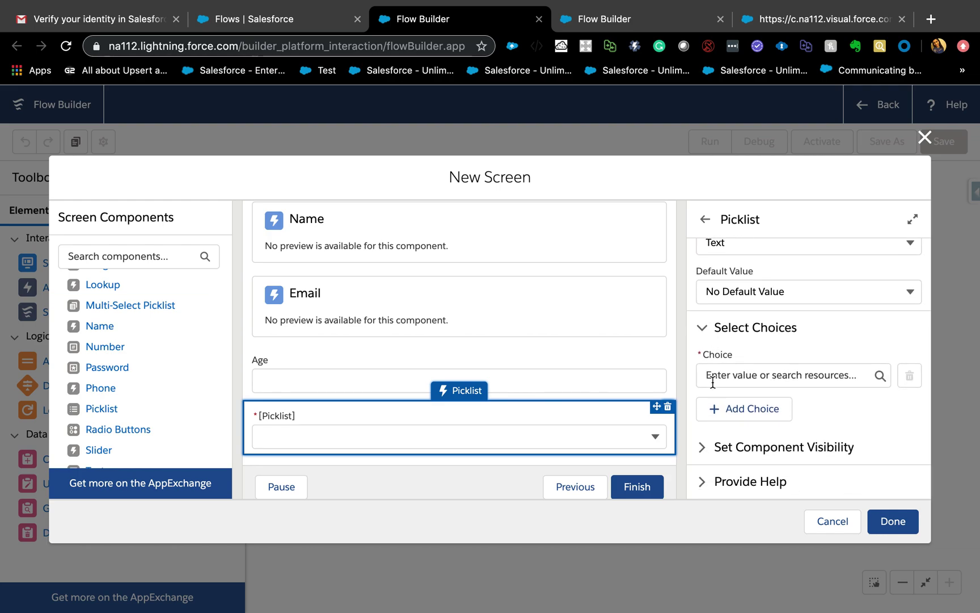
{"action": "scroll", "coordinate": [709, 358], "scroll_direction": "up", "scroll_amount": 4}
Label the picklist 'Would you like Medicare info?' and auto-fill its API name.
{"action": "left_click", "coordinate": [709, 272]}
{"action": "type", "text": "Wpiuyt"}
{"action": "key", "text": "BackSpace"}
{"action": "key", "text": "BackSpace"}
{"action": "type", "text": "uld"}
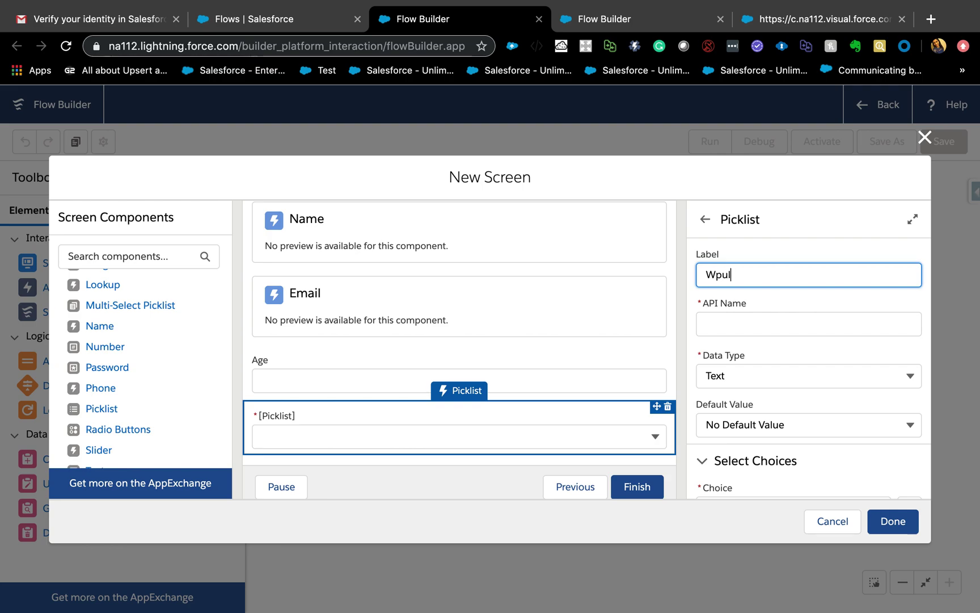
{"action": "key", "text": "BackSpace"}
{"action": "key", "text": "BackSpace"}
{"action": "key", "text": "BackSpace"}
{"action": "key", "text": "BackSpace"}
{"action": "type", "text": "Would you like Medicare info"}
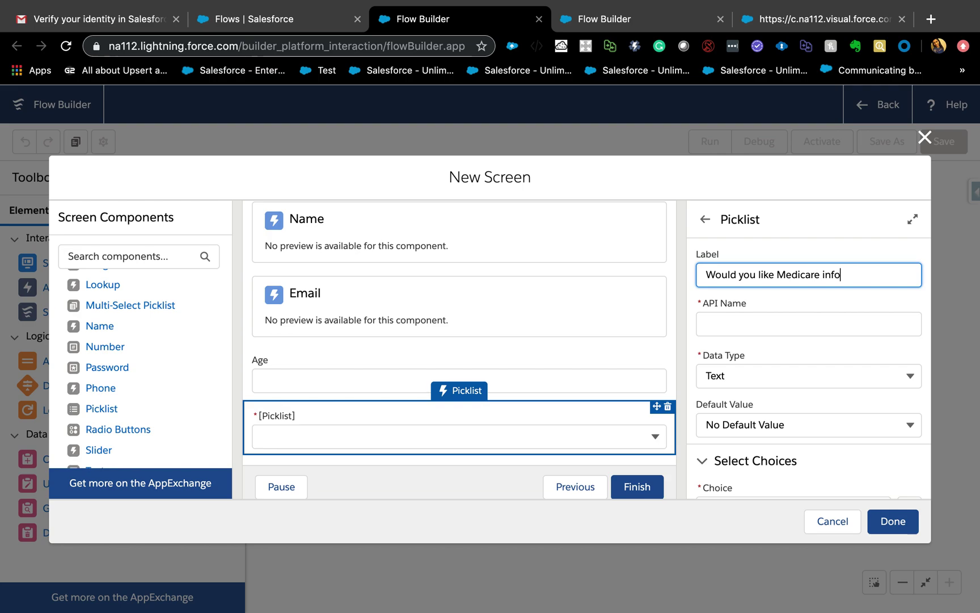
{"action": "type", "text": "?"}
{"action": "left_click", "coordinate": [743, 318]}
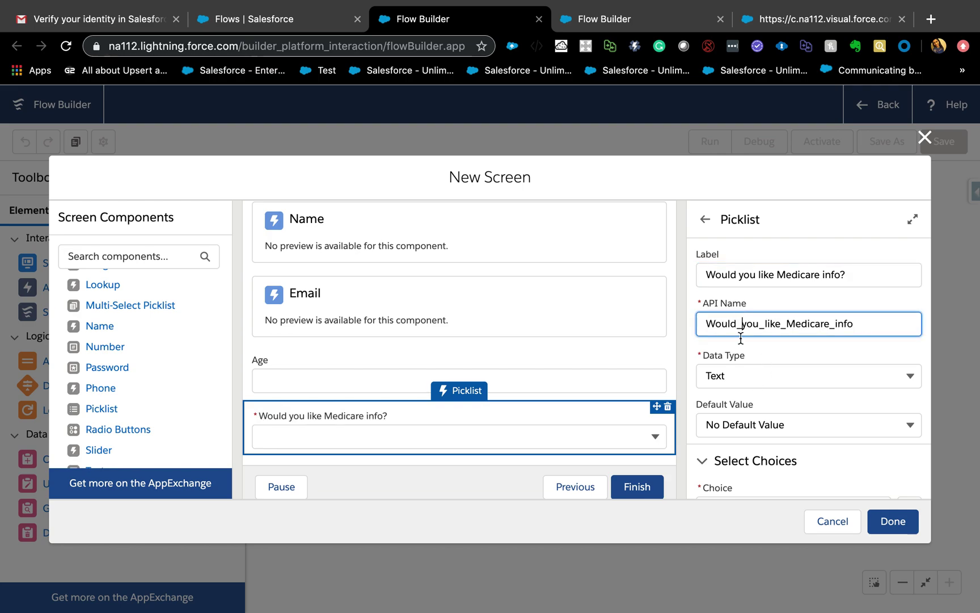
Keep the picklist's data type as Text.
{"action": "left_click", "coordinate": [737, 395]}
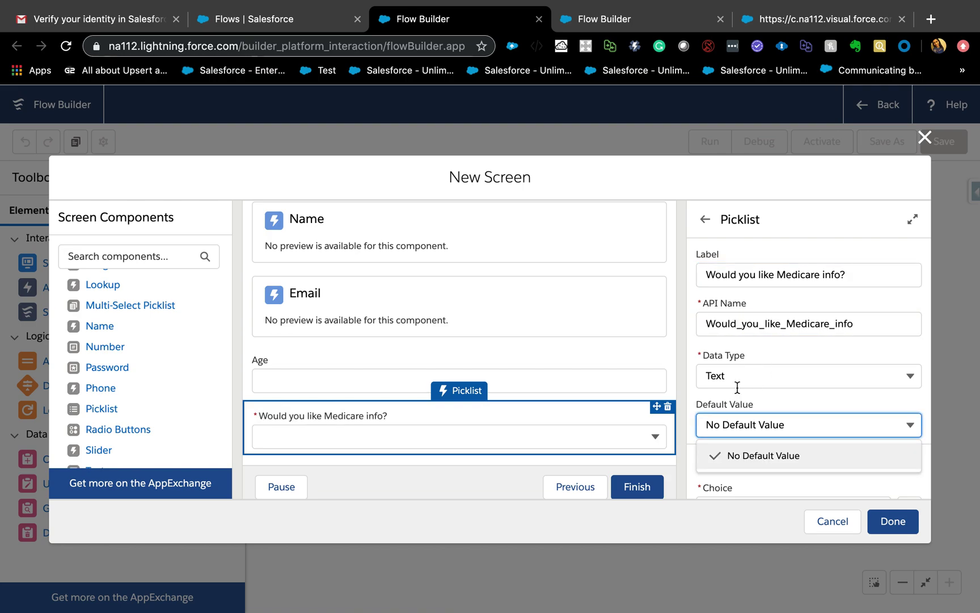
{"action": "left_click", "coordinate": [737, 388]}
{"action": "left_click", "coordinate": [737, 366]}
{"action": "left_click", "coordinate": [736, 334]}
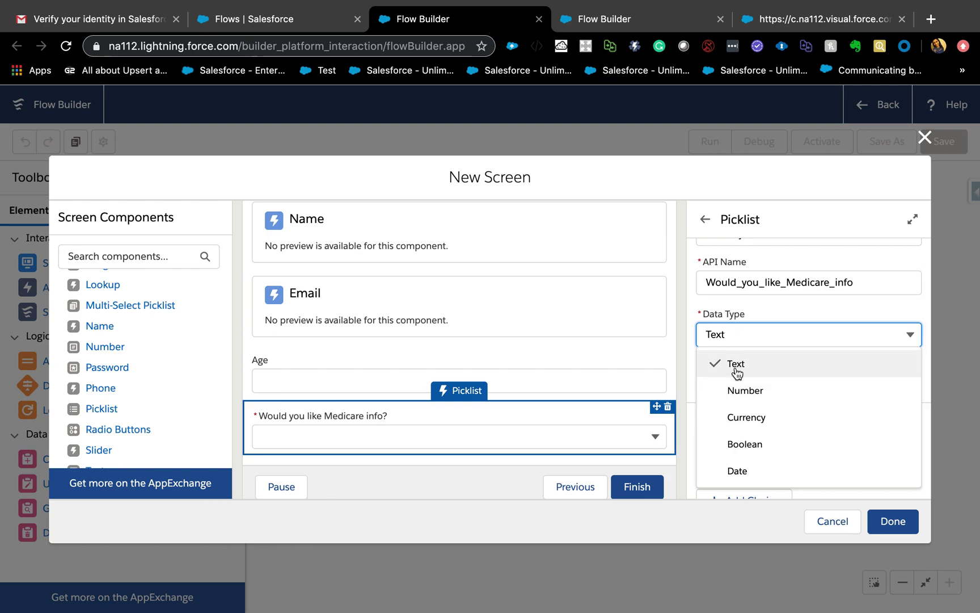
{"action": "left_click", "coordinate": [716, 336]}
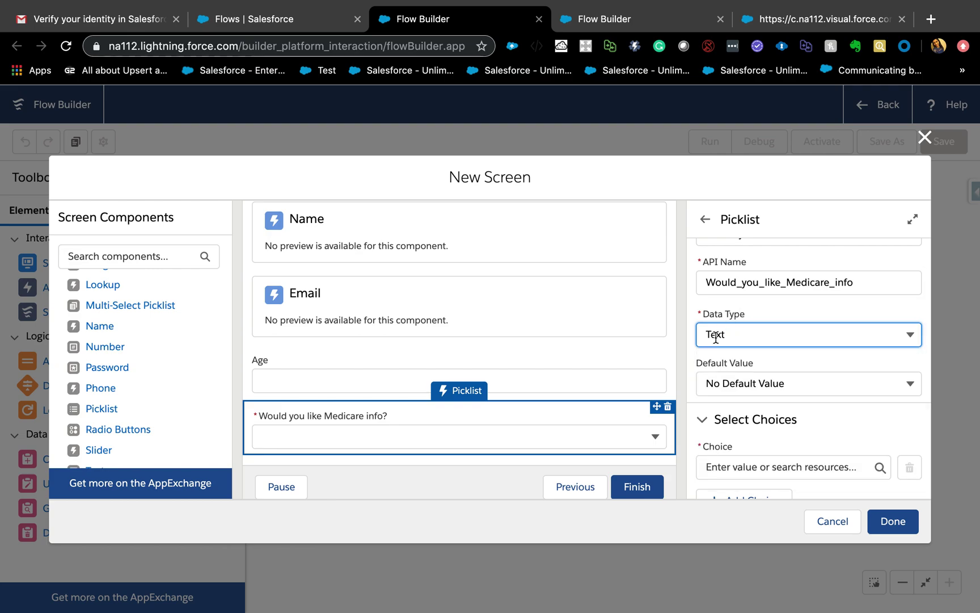
{"action": "scroll", "coordinate": [745, 382], "scroll_direction": "down", "scroll_amount": 1}
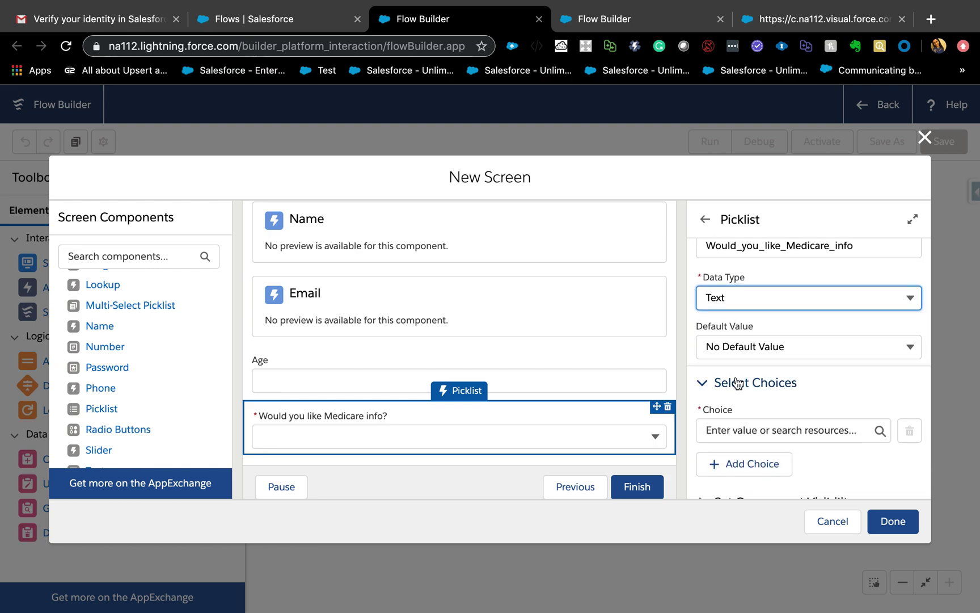
{"action": "left_click", "coordinate": [757, 437]}
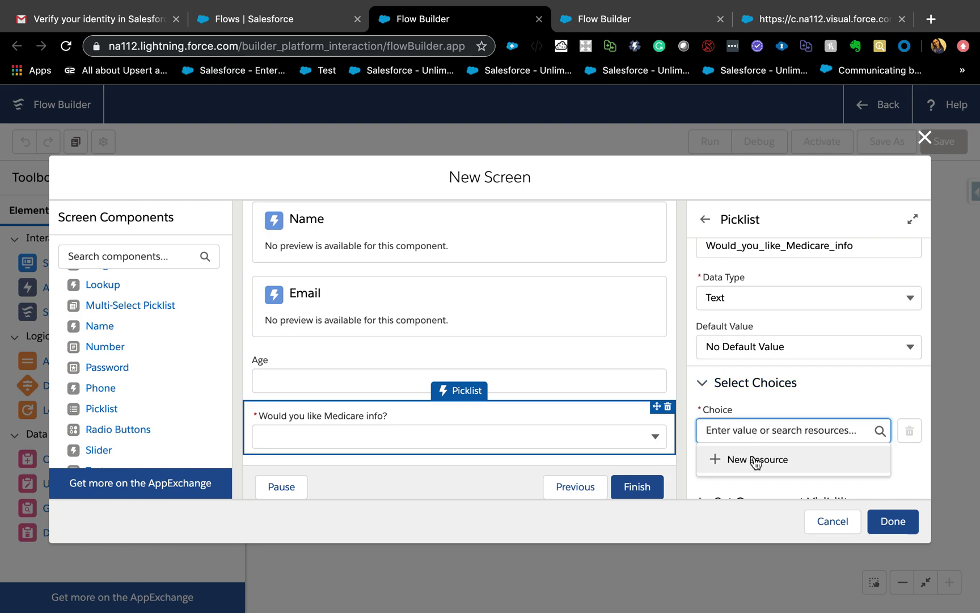
Create a new Choice resource named and labelled 'Yes'.
{"action": "left_click", "coordinate": [756, 460]}
{"action": "left_click", "coordinate": [449, 301]}
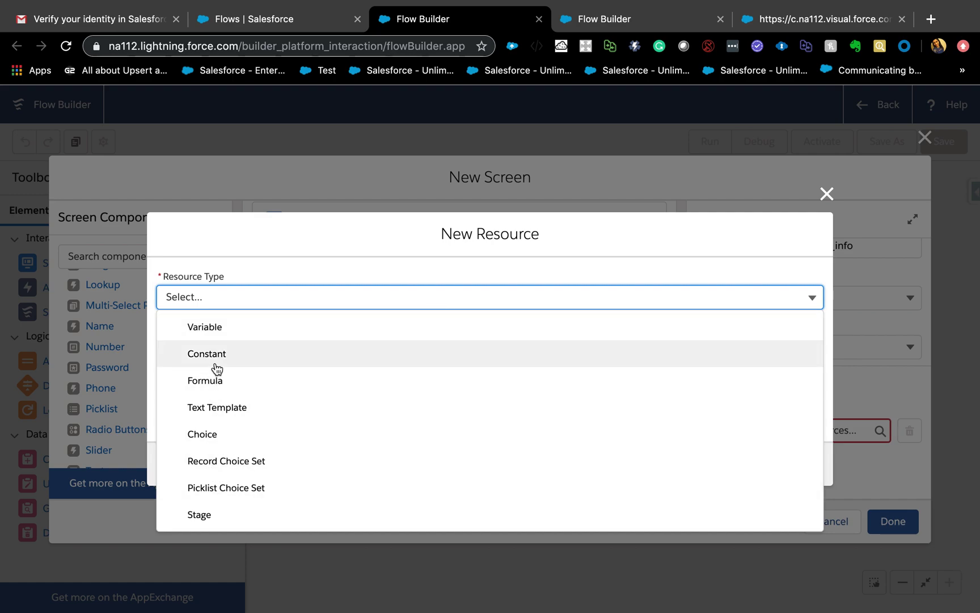
{"action": "left_click", "coordinate": [212, 435]}
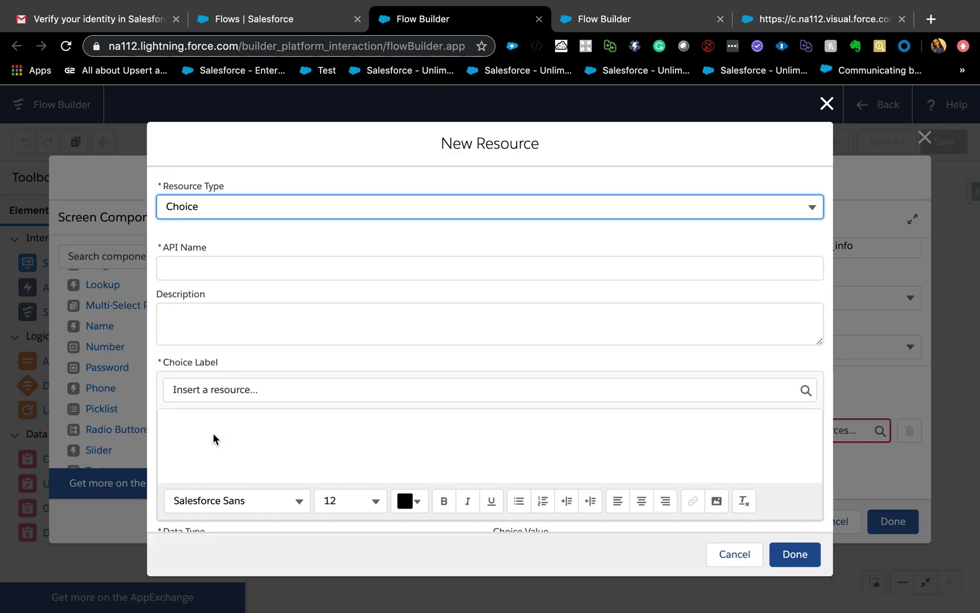
{"action": "left_click", "coordinate": [220, 268]}
{"action": "type", "text": "Ye"}
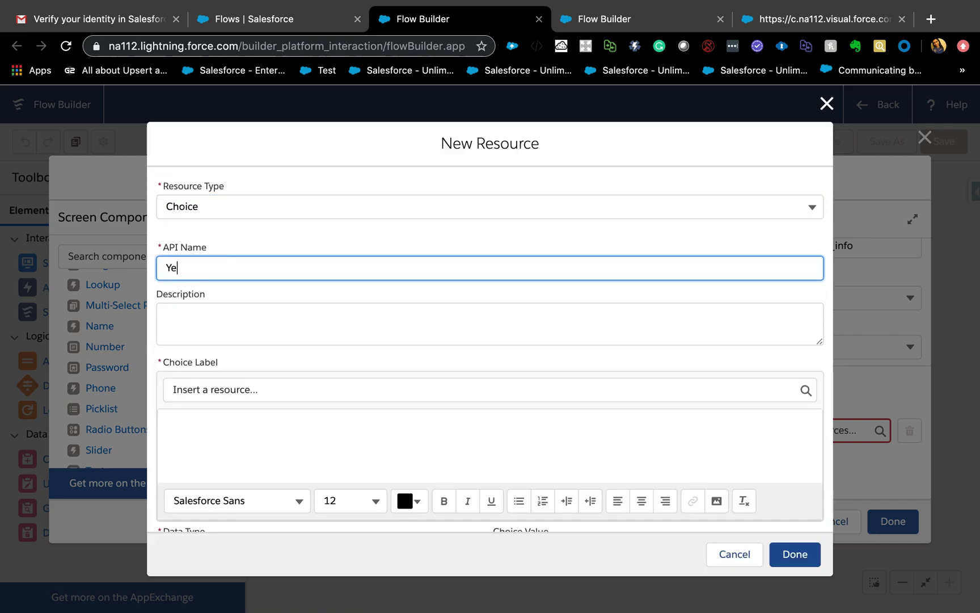
{"action": "left_click", "coordinate": [229, 415]}
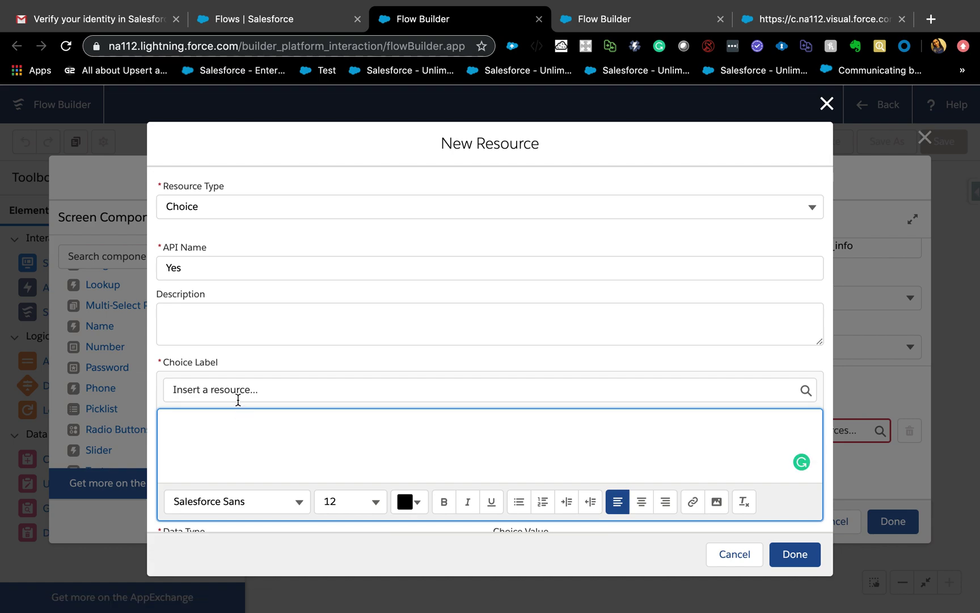
{"action": "left_click", "coordinate": [237, 397]}
{"action": "left_click", "coordinate": [213, 469]}
{"action": "type", "text": "Yes"}
Give the Yes choice Text data type and value {!$GlobalConstant.True}, and save it.
{"action": "scroll", "coordinate": [227, 505], "scroll_direction": "down", "scroll_amount": 2}
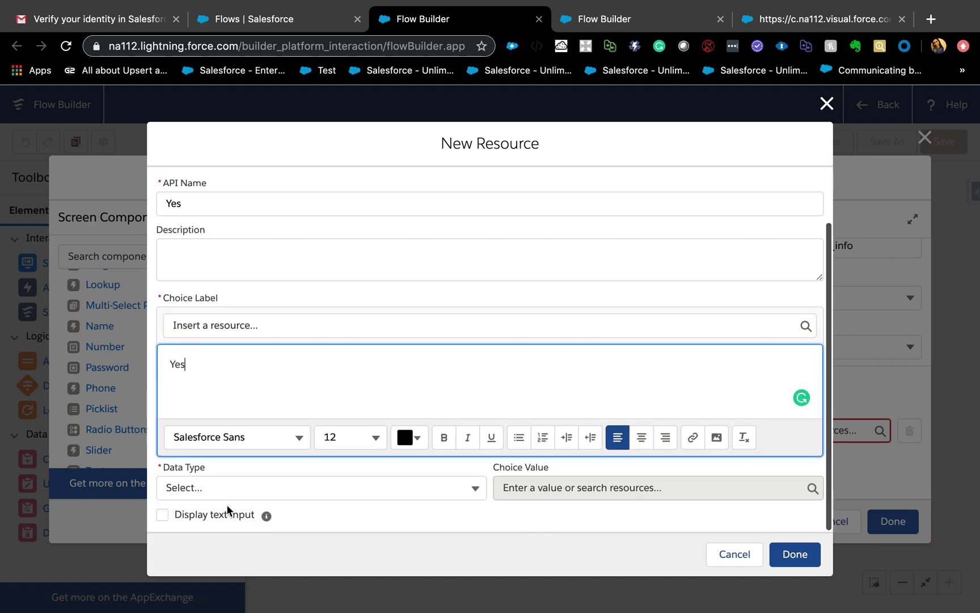
{"action": "left_click", "coordinate": [247, 482]}
{"action": "left_click", "coordinate": [230, 352]}
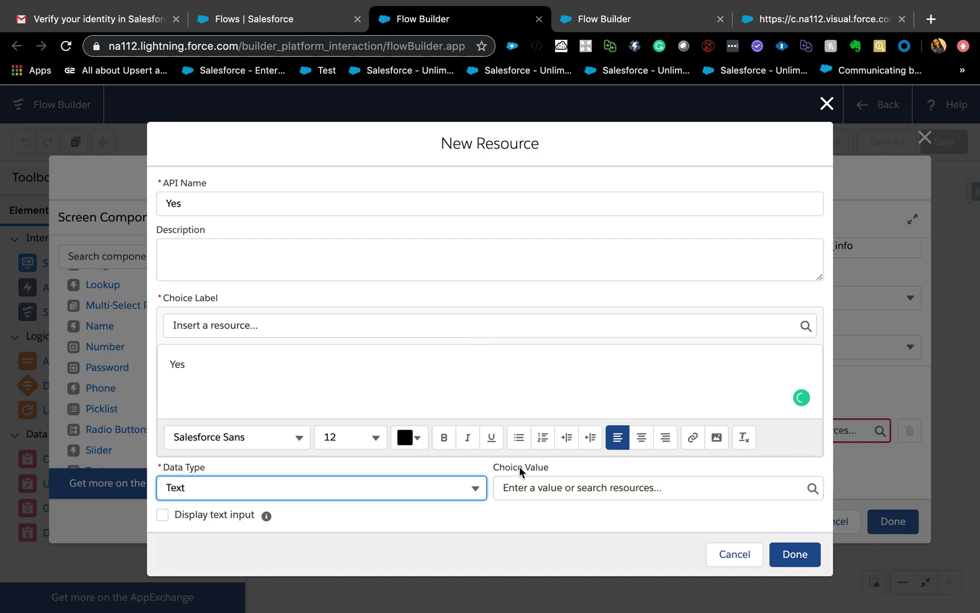
{"action": "left_click", "coordinate": [543, 487]}
{"action": "left_click", "coordinate": [556, 406]}
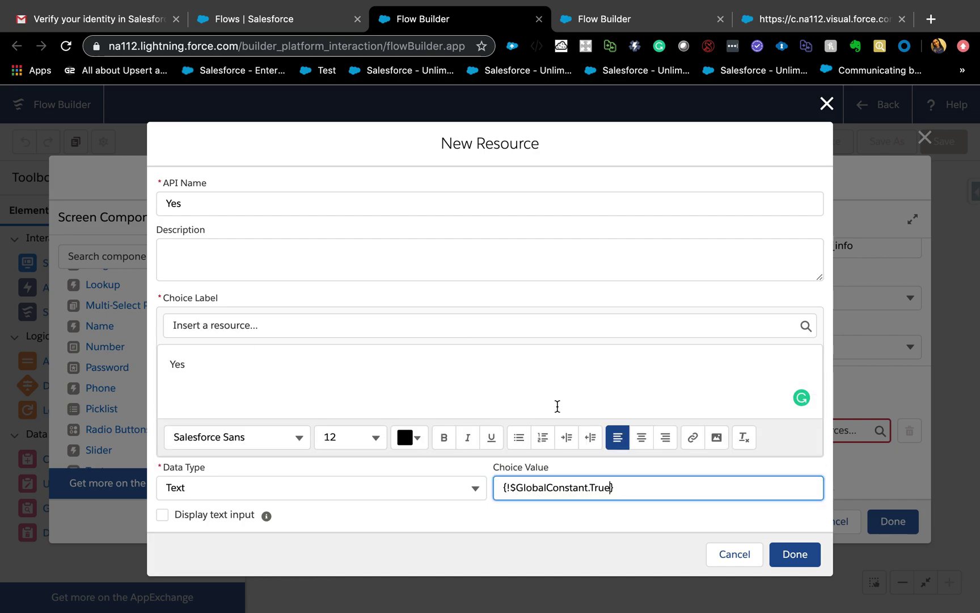
{"action": "left_click", "coordinate": [783, 558]}
{"action": "scroll", "coordinate": [764, 423], "scroll_direction": "down", "scroll_amount": 2}
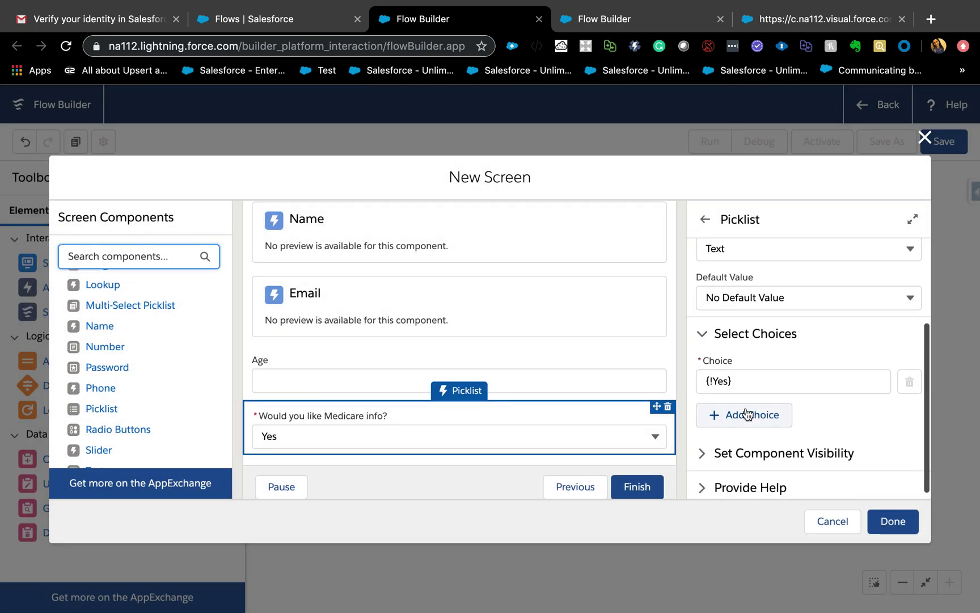
Create a second Choice resource named and labelled 'No'.
{"action": "left_click", "coordinate": [744, 411]}
{"action": "left_click", "coordinate": [726, 431]}
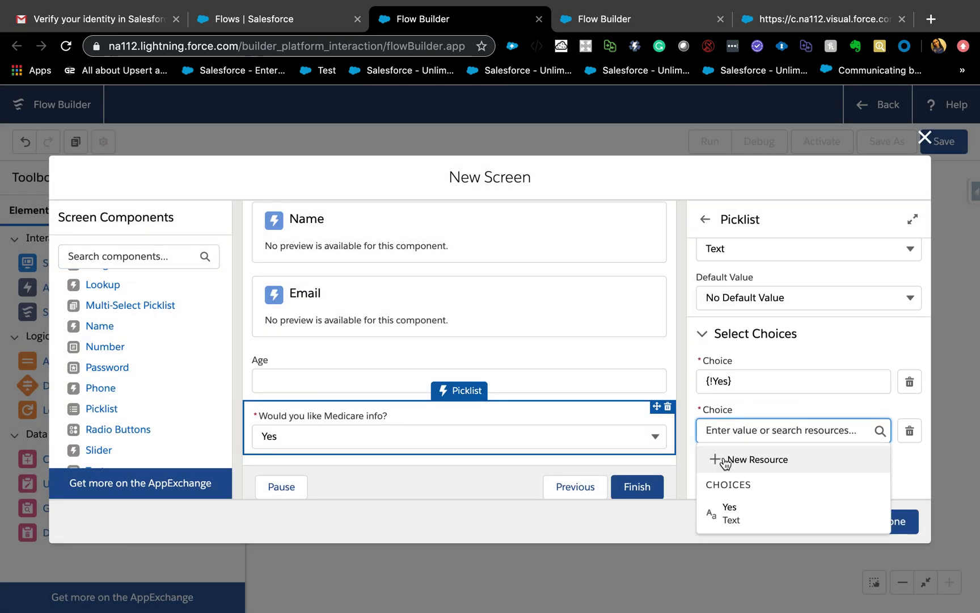
{"action": "scroll", "coordinate": [726, 462], "scroll_direction": "down", "scroll_amount": 1}
{"action": "left_click", "coordinate": [731, 431]}
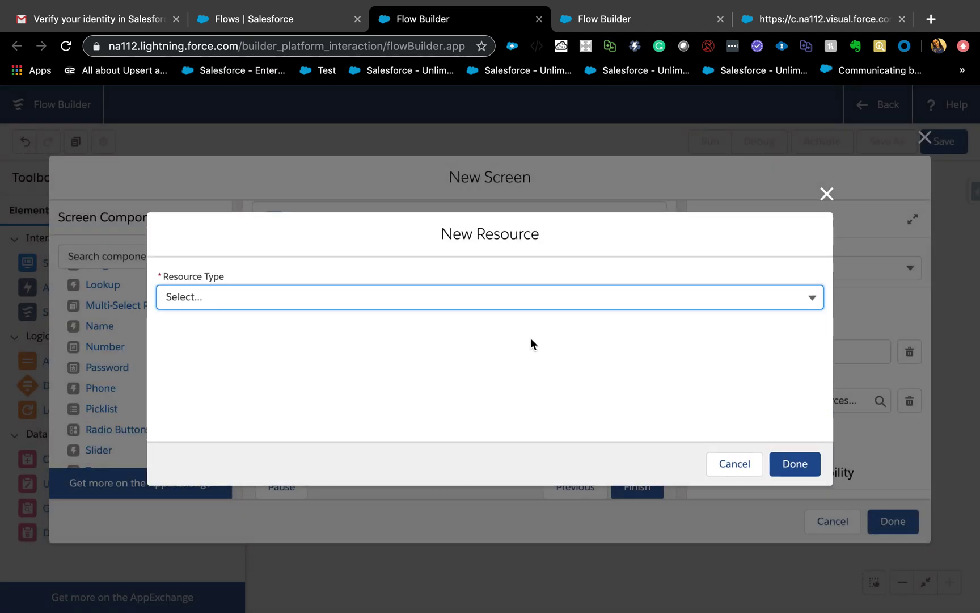
{"action": "left_click", "coordinate": [499, 293]}
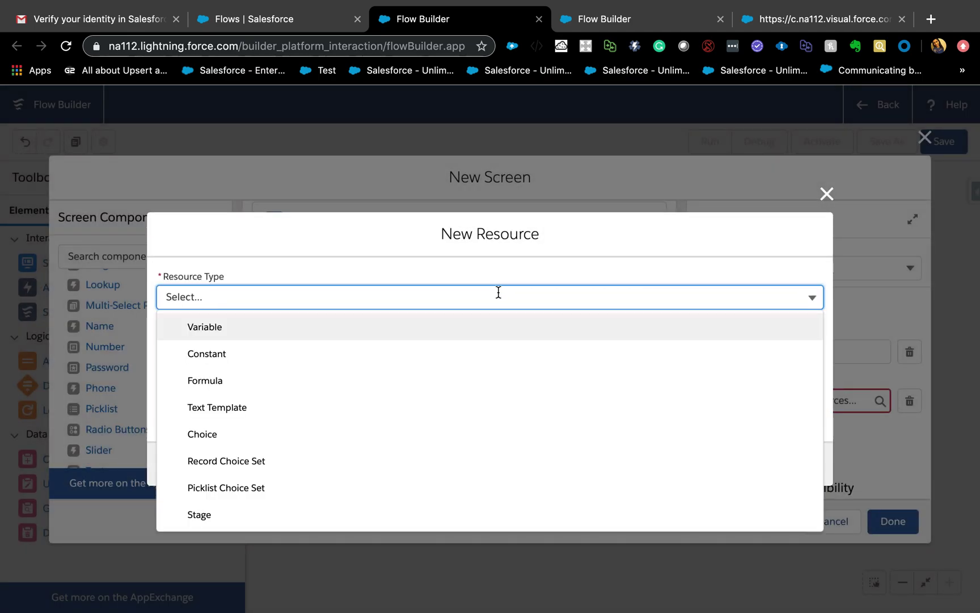
{"action": "left_click", "coordinate": [264, 336]}
{"action": "left_click", "coordinate": [249, 269]}
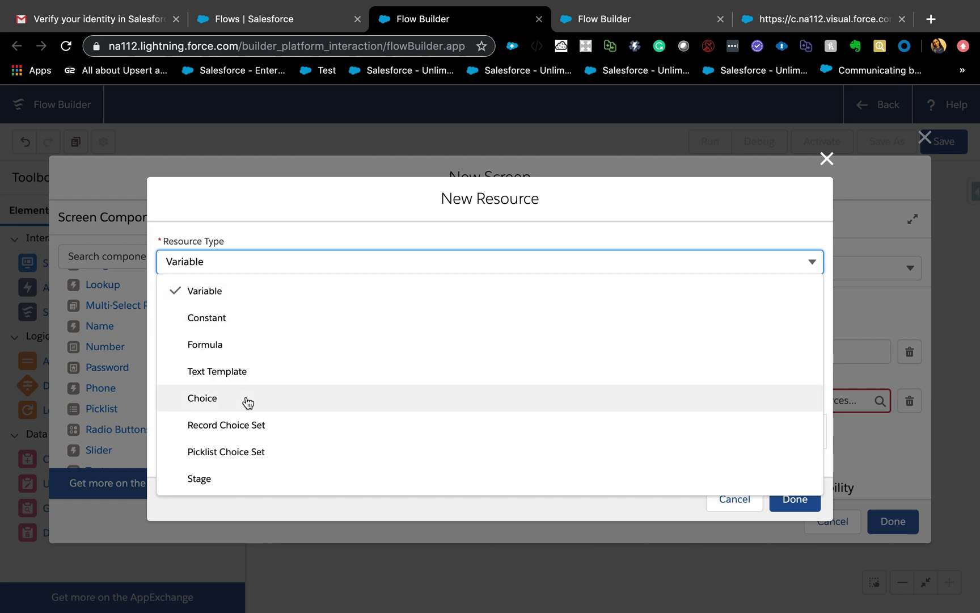
{"action": "left_click", "coordinate": [246, 406]}
{"action": "left_click", "coordinate": [244, 265]}
{"action": "type", "text": "No"}
{"action": "left_click", "coordinate": [190, 414]}
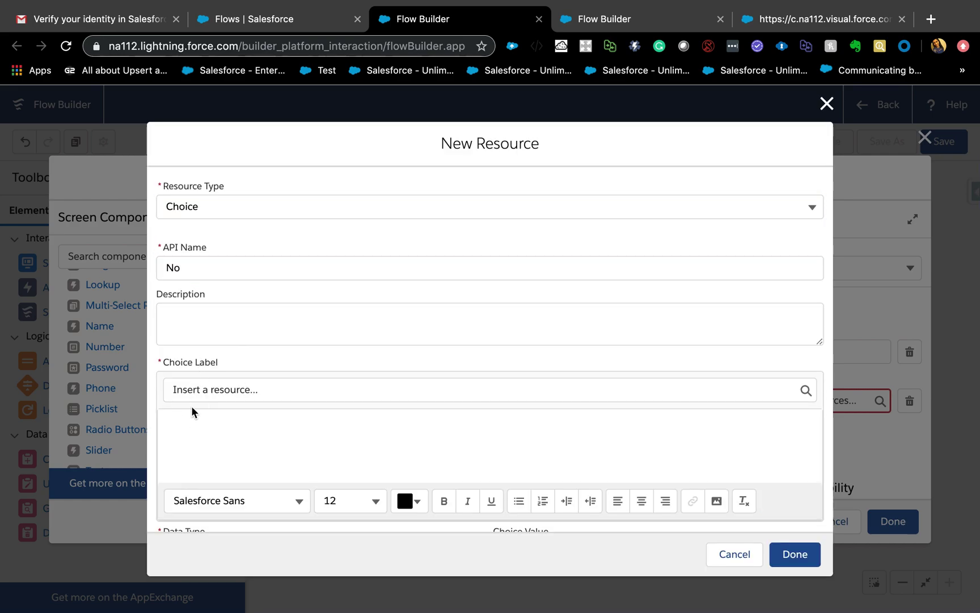
{"action": "type", "text": "No"}
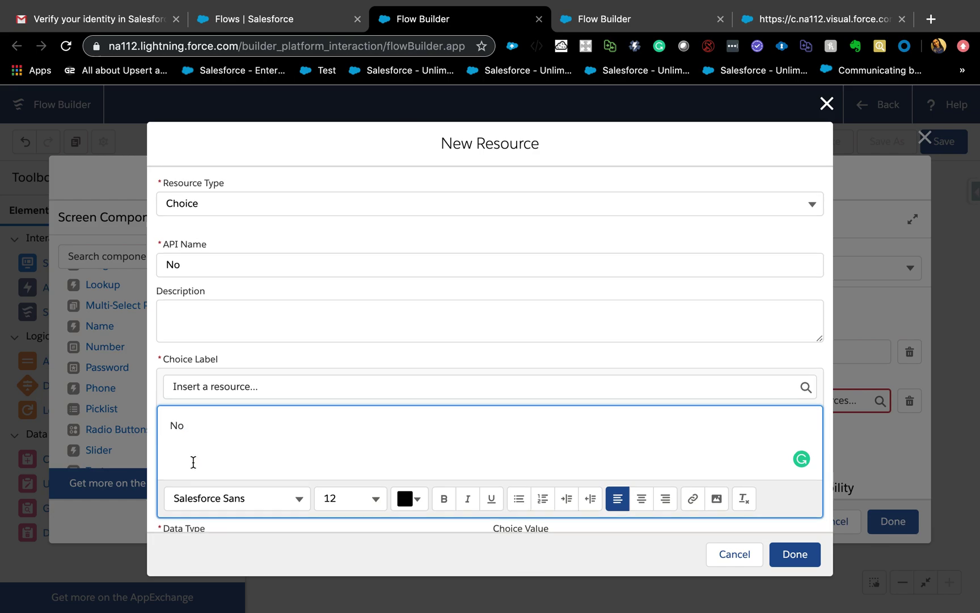
Give the No choice Text data type and value {!$GlobalConstant.False}, and save it.
{"action": "scroll", "coordinate": [196, 468], "scroll_direction": "down", "scroll_amount": 2}
{"action": "left_click", "coordinate": [210, 482]}
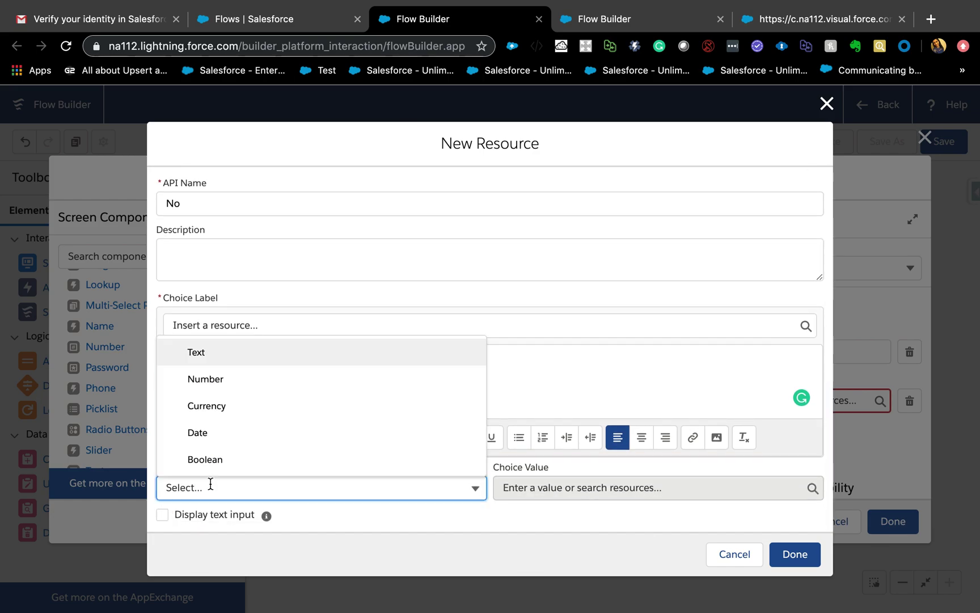
{"action": "left_click", "coordinate": [217, 353]}
{"action": "left_click", "coordinate": [558, 486]}
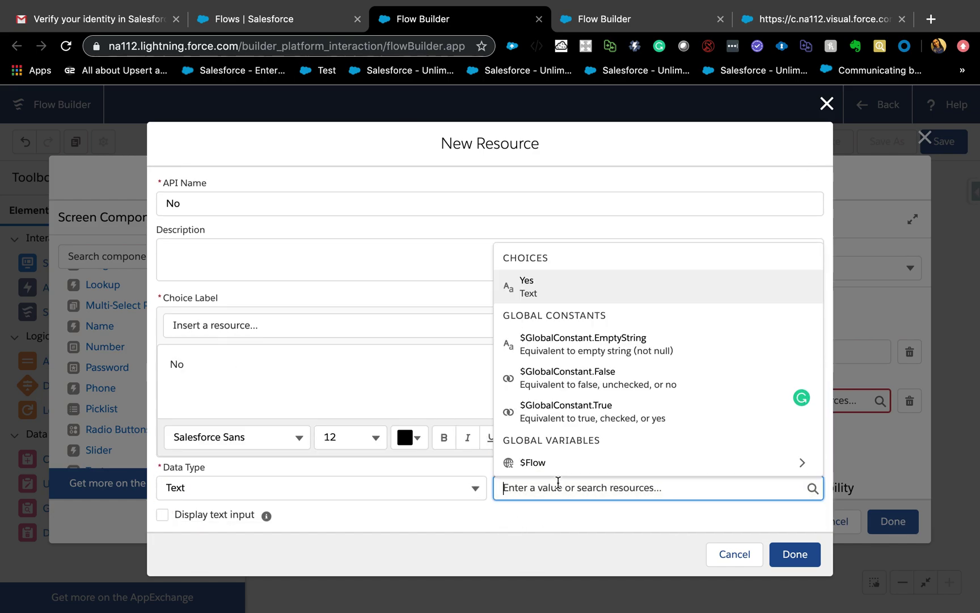
{"action": "left_click", "coordinate": [561, 374]}
{"action": "left_click", "coordinate": [789, 554]}
Review the Age field, then return to the Medicare picklist's properties.
{"action": "scroll", "coordinate": [780, 363], "scroll_direction": "down", "scroll_amount": 1}
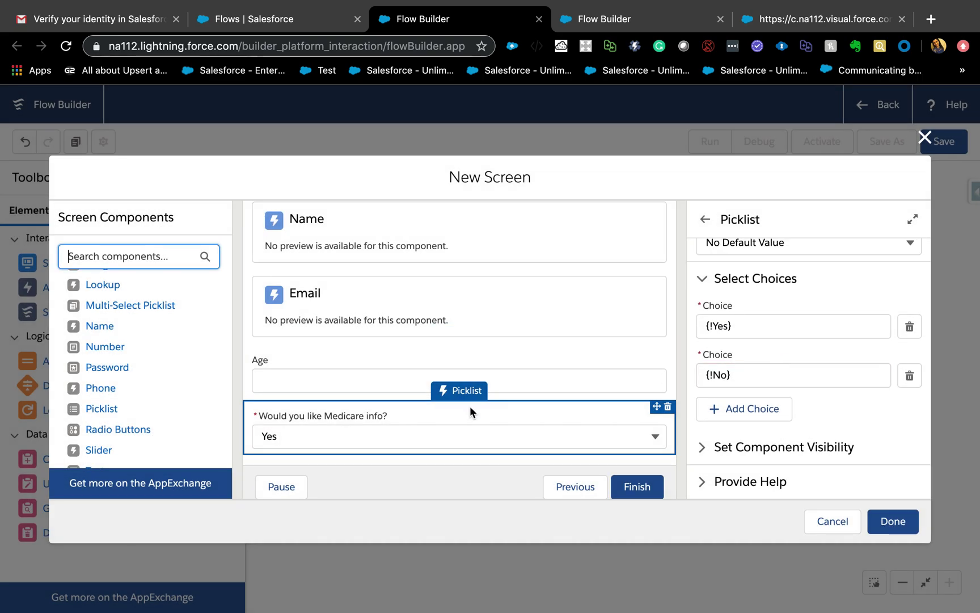
{"action": "scroll", "coordinate": [392, 400], "scroll_direction": "down", "scroll_amount": 1}
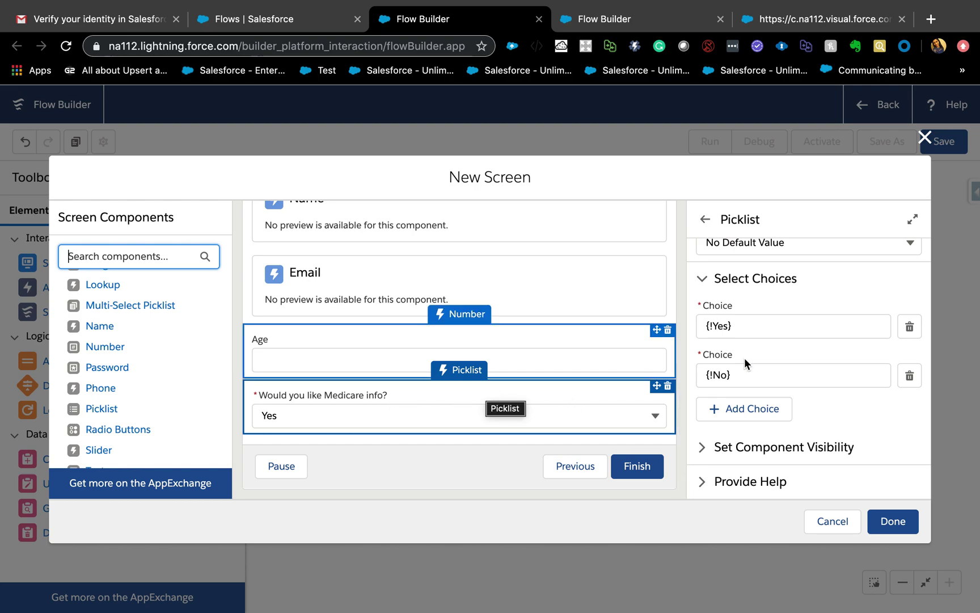
{"action": "left_click", "coordinate": [454, 329]}
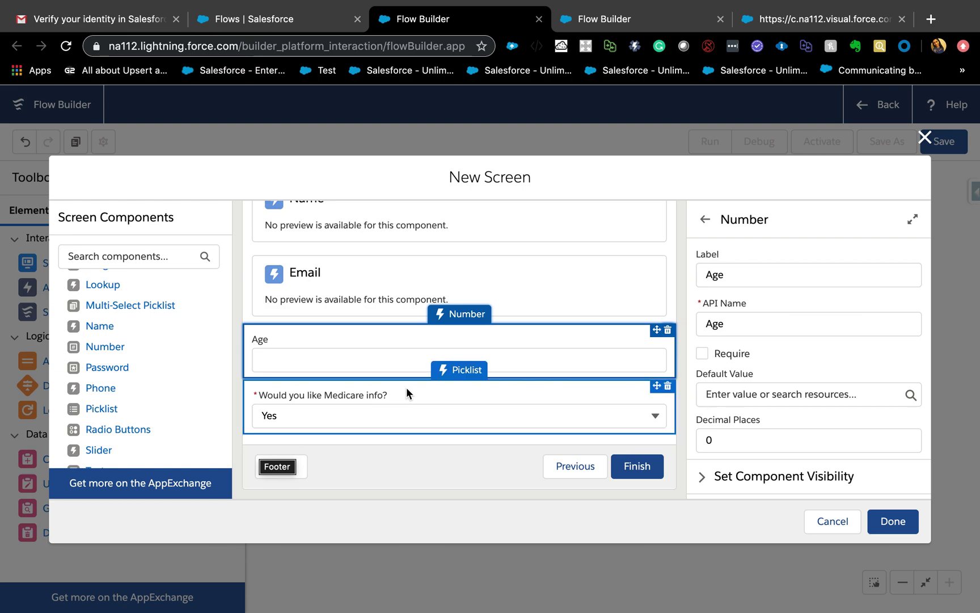
{"action": "left_click", "coordinate": [582, 408]}
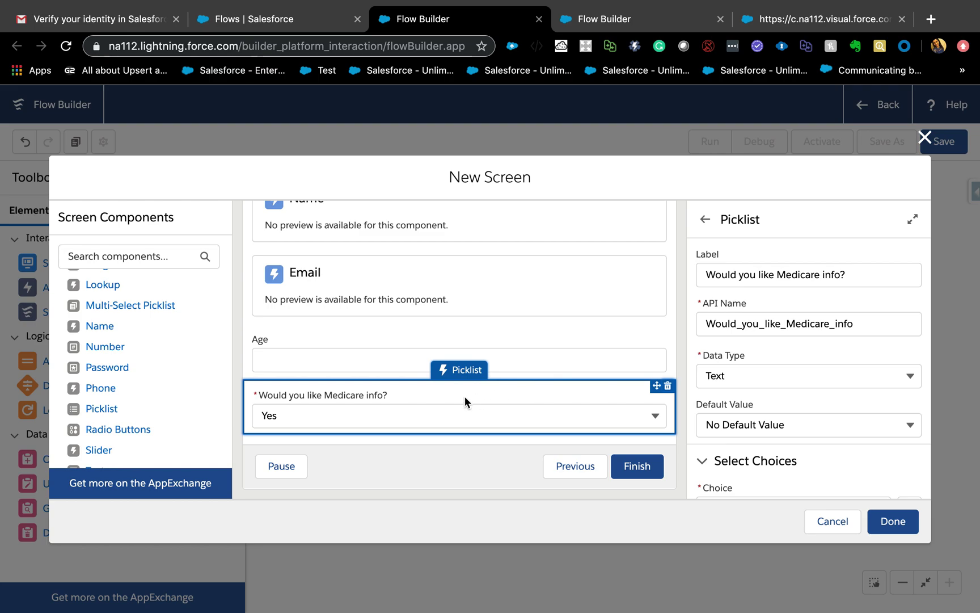
{"action": "scroll", "coordinate": [784, 390], "scroll_direction": "down", "scroll_amount": 5}
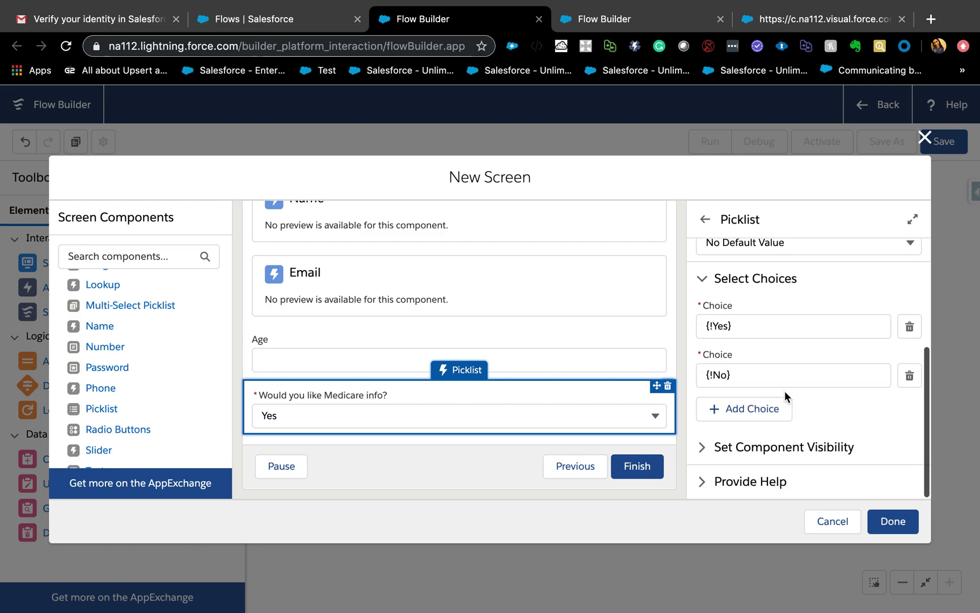
Set the picklist's component visibility to All Conditions Are Met.
{"action": "left_click", "coordinate": [705, 449]}
{"action": "scroll", "coordinate": [771, 439], "scroll_direction": "down", "scroll_amount": 2}
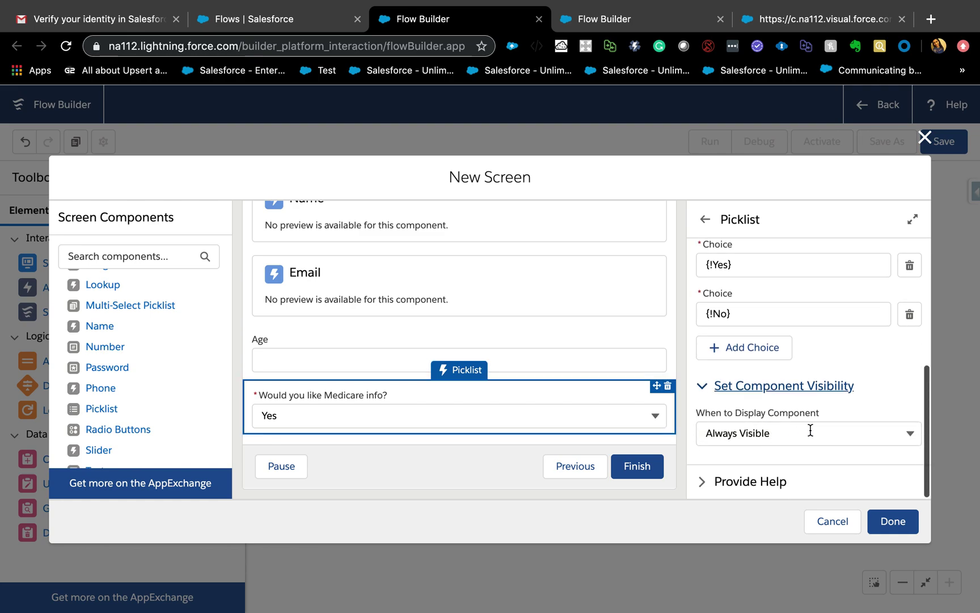
{"action": "left_click", "coordinate": [910, 437]}
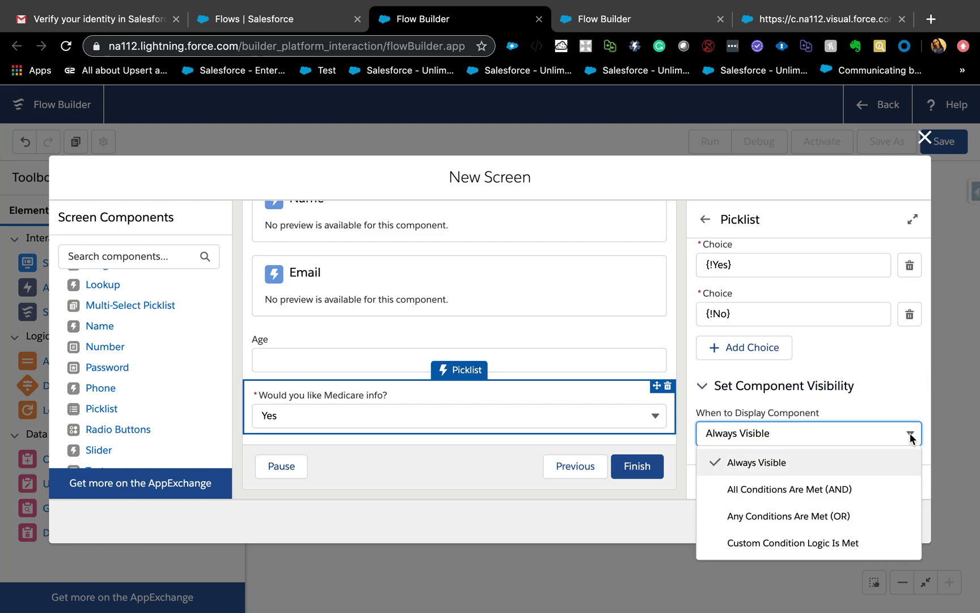
{"action": "left_click", "coordinate": [904, 404]}
{"action": "left_click", "coordinate": [758, 433]}
{"action": "left_click", "coordinate": [770, 493]}
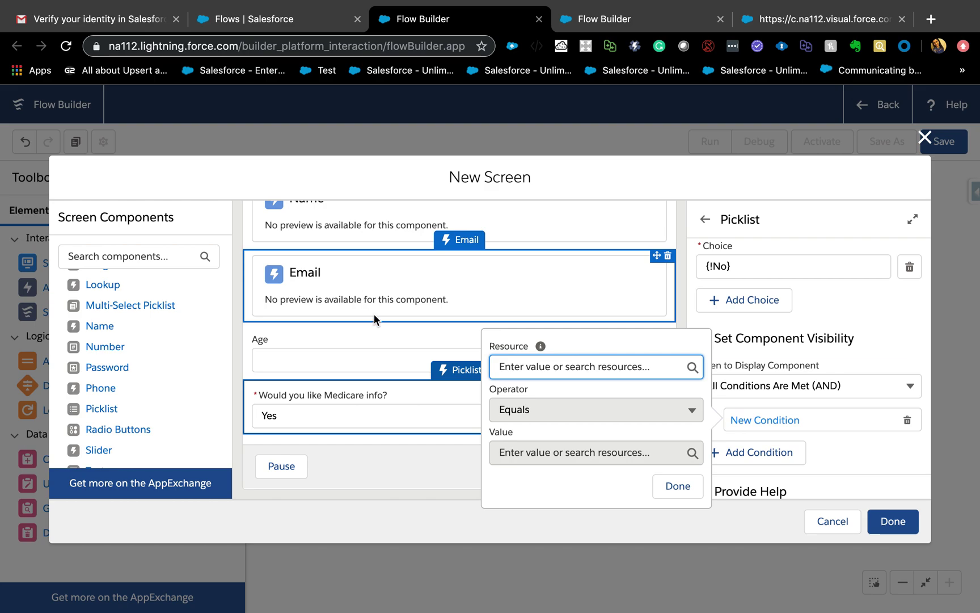
Cancel the unfinished visibility condition and close the Welcome screen editor.
{"action": "left_click", "coordinate": [649, 364]}
{"action": "scroll", "coordinate": [569, 448], "scroll_direction": "down", "scroll_amount": 1}
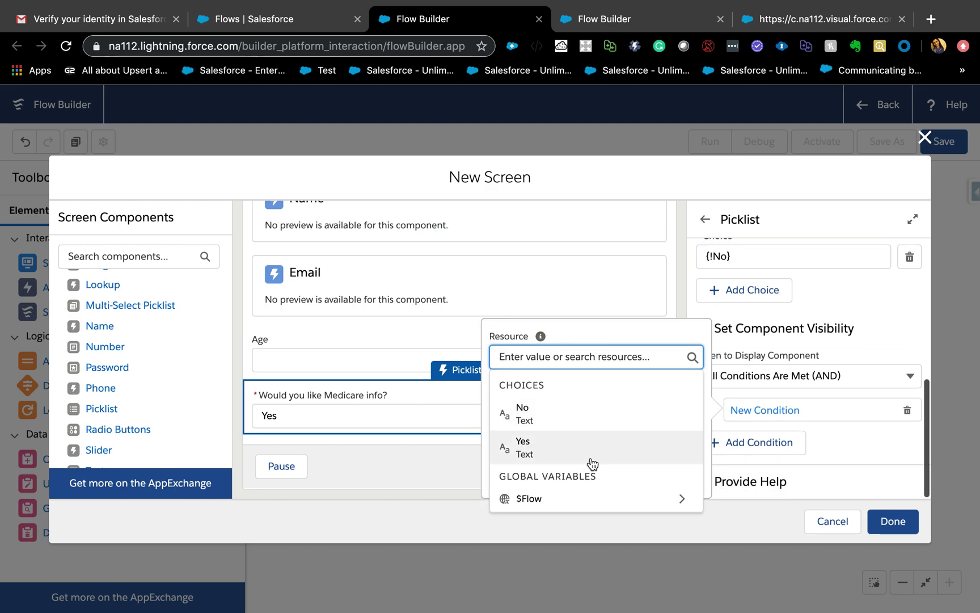
{"action": "left_click", "coordinate": [576, 325]}
{"action": "left_click", "coordinate": [577, 353]}
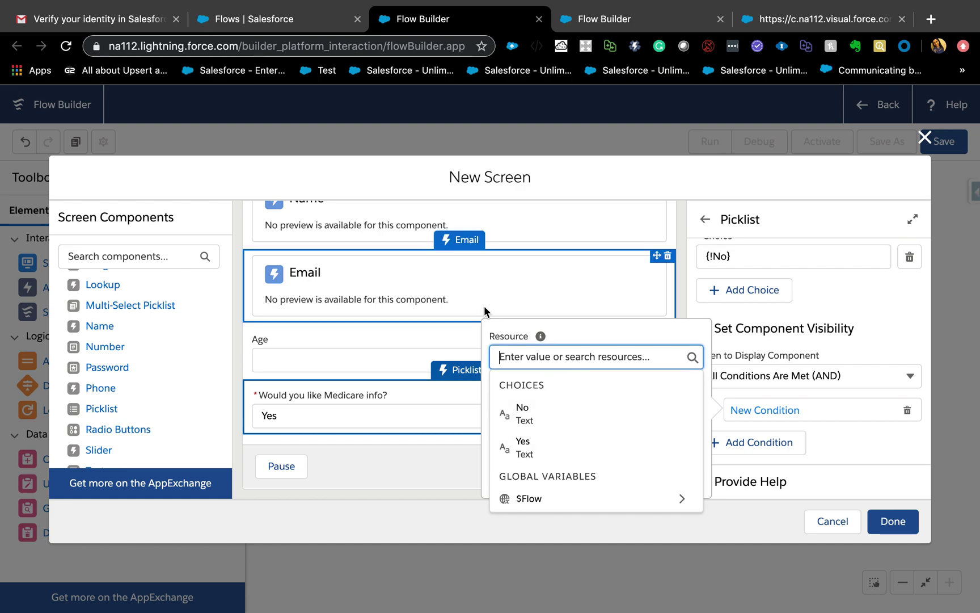
{"action": "left_click", "coordinate": [405, 498]}
{"action": "scroll", "coordinate": [487, 399], "scroll_direction": "up", "scroll_amount": 2}
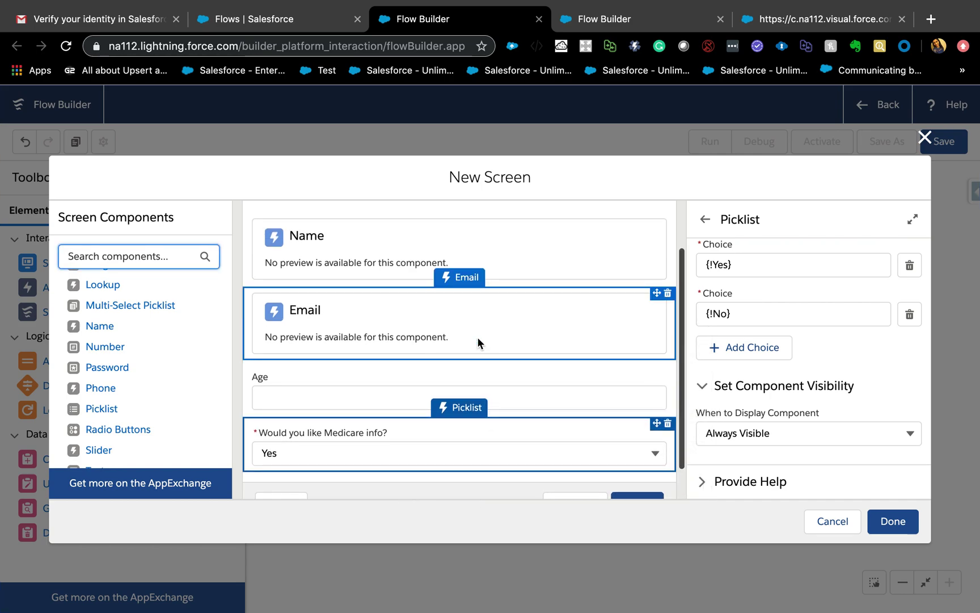
{"action": "left_click", "coordinate": [892, 522]}
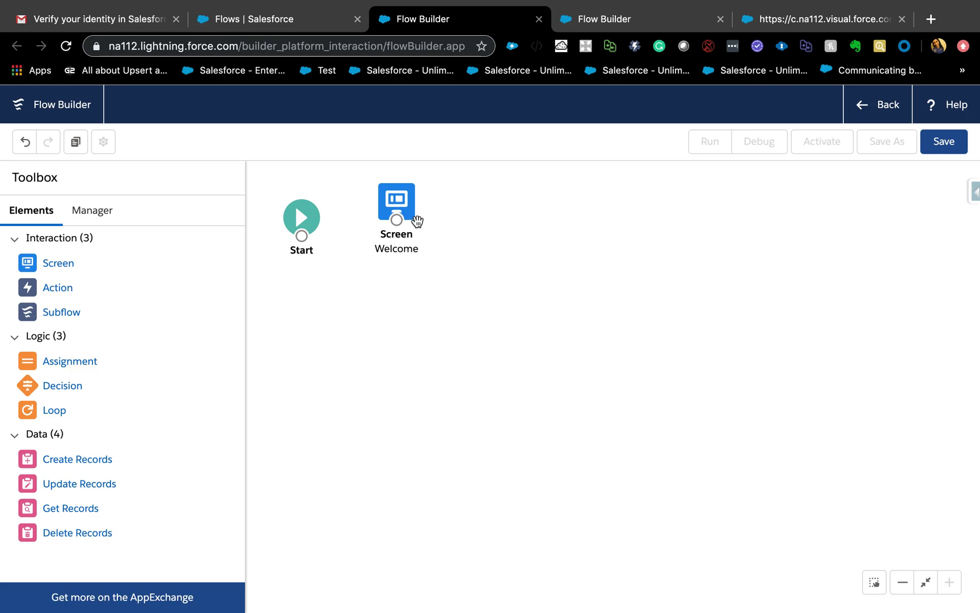
Reopen the Welcome screen and set the Medicare picklist to show when all conditions are met.
{"action": "left_click", "coordinate": [391, 216]}
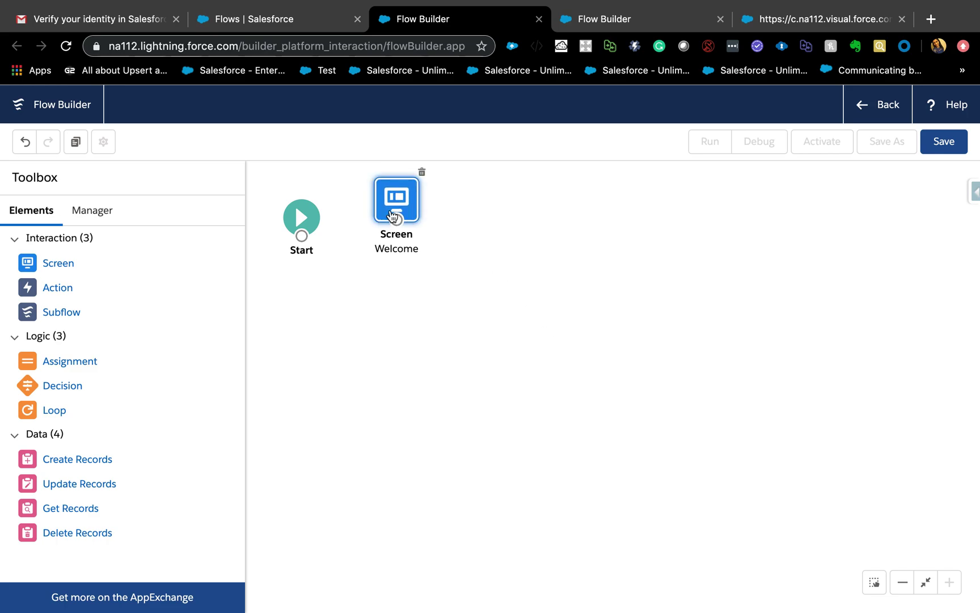
{"action": "double_click", "coordinate": [391, 215]}
{"action": "scroll", "coordinate": [399, 381], "scroll_direction": "down", "scroll_amount": 3}
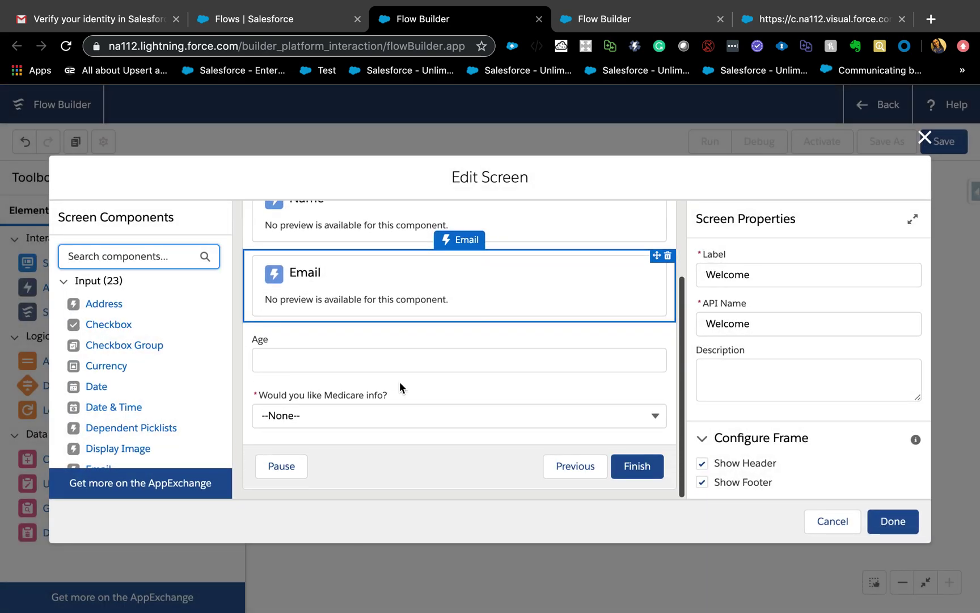
{"action": "left_click", "coordinate": [363, 402]}
{"action": "scroll", "coordinate": [815, 450], "scroll_direction": "down", "scroll_amount": 3}
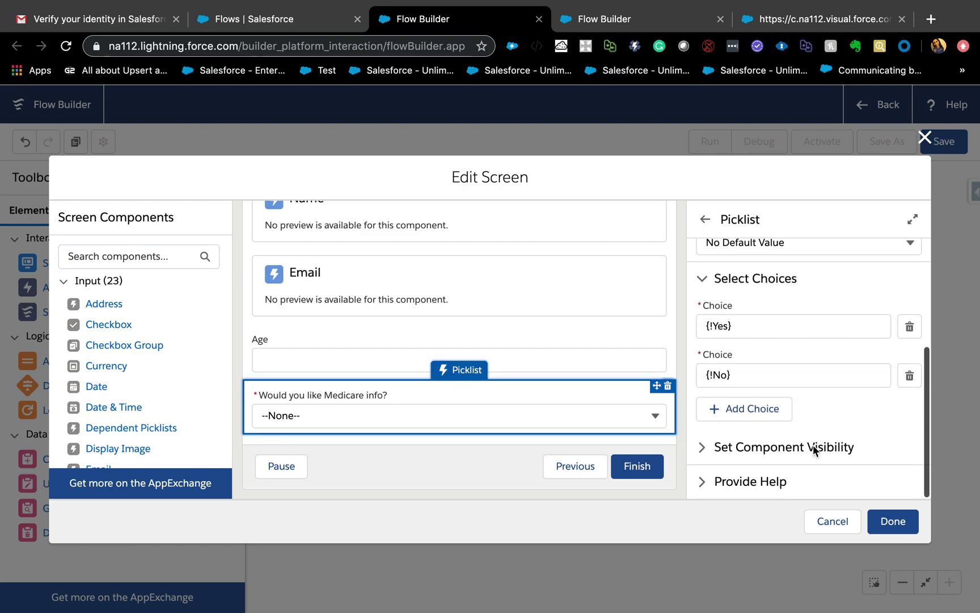
{"action": "left_click", "coordinate": [743, 449]}
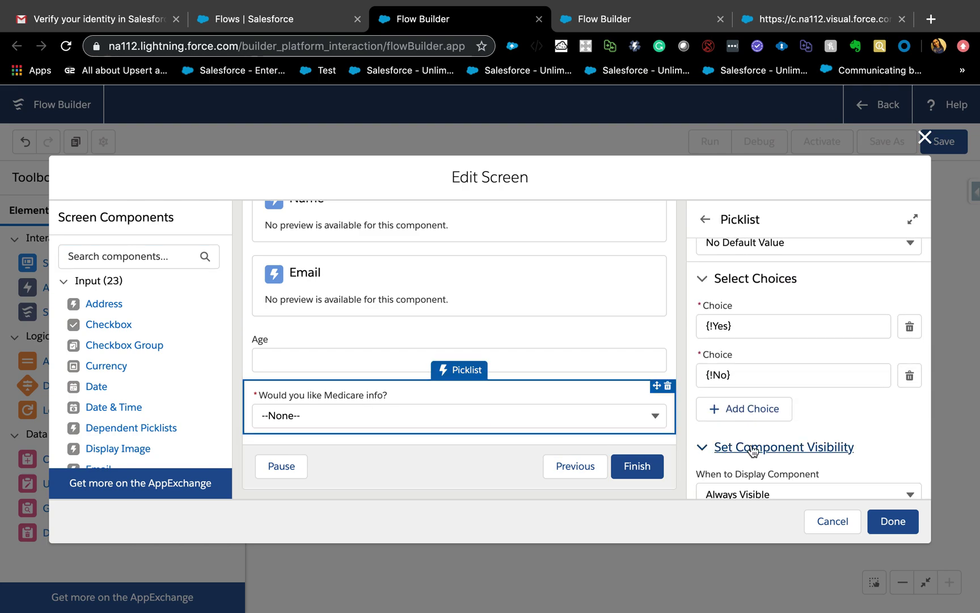
{"action": "scroll", "coordinate": [743, 449], "scroll_direction": "down", "scroll_amount": 2}
{"action": "left_click", "coordinate": [790, 433]}
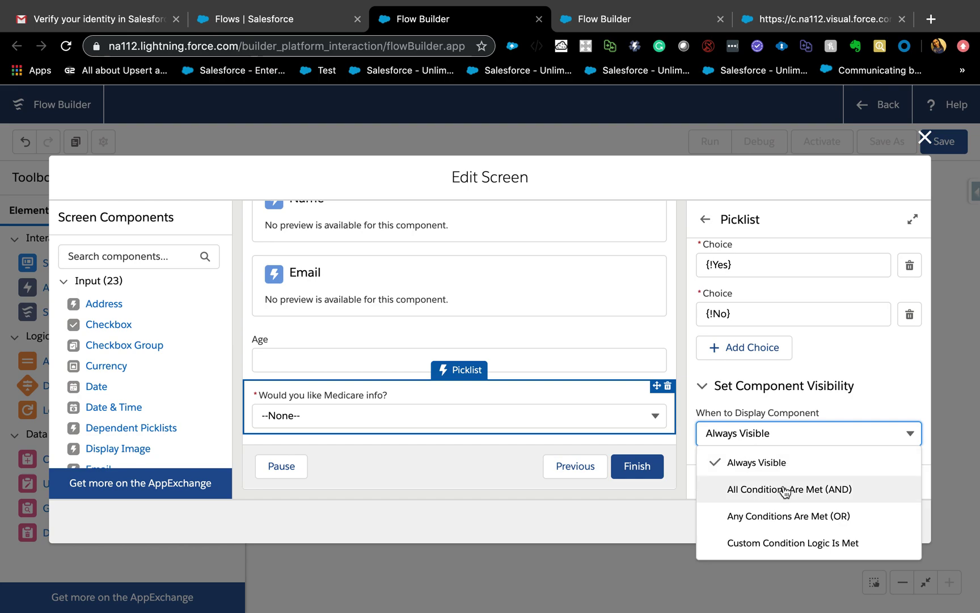
{"action": "left_click", "coordinate": [785, 490]}
Add the visibility condition {!Age} Greater Than or Equal 65.
{"action": "left_click", "coordinate": [630, 415]}
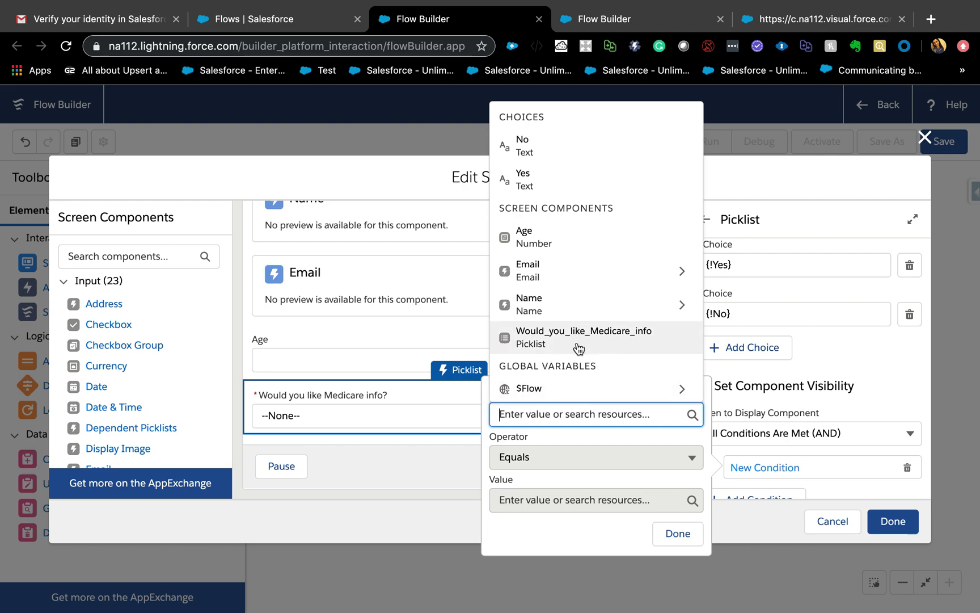
{"action": "left_click", "coordinate": [550, 241]}
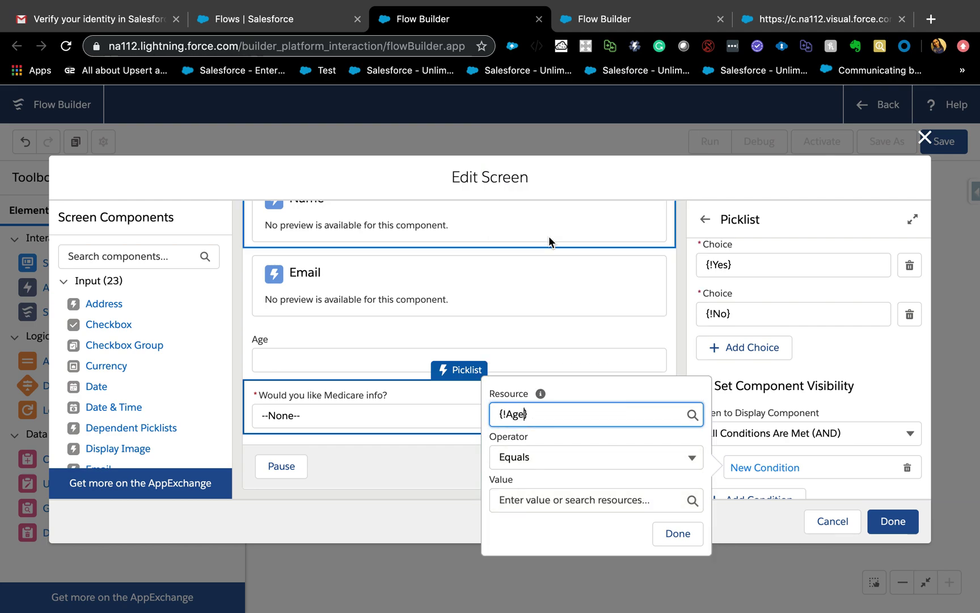
{"action": "left_click", "coordinate": [540, 458]}
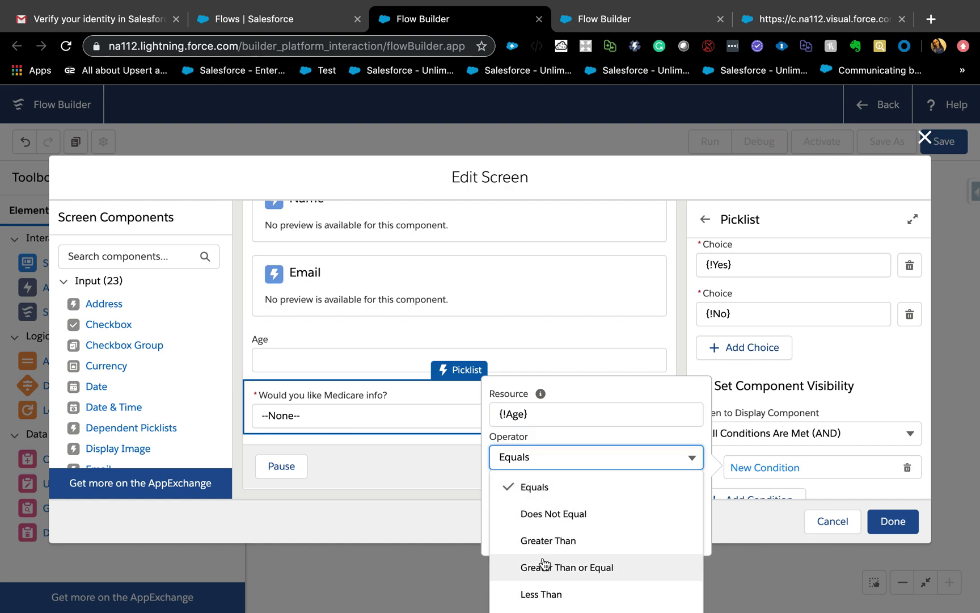
{"action": "left_click", "coordinate": [544, 563]}
{"action": "left_click", "coordinate": [546, 500]}
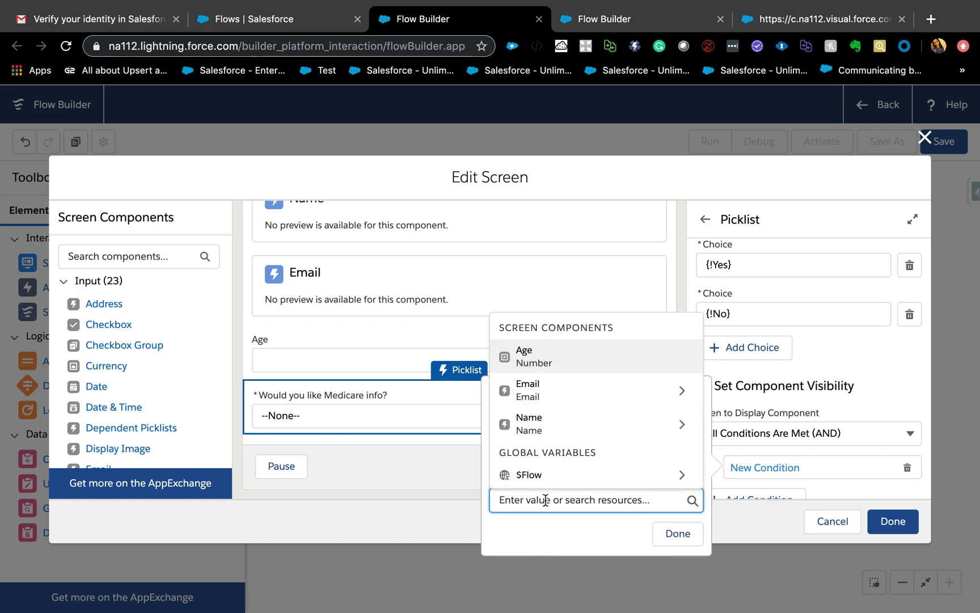
{"action": "type", "text": "65"}
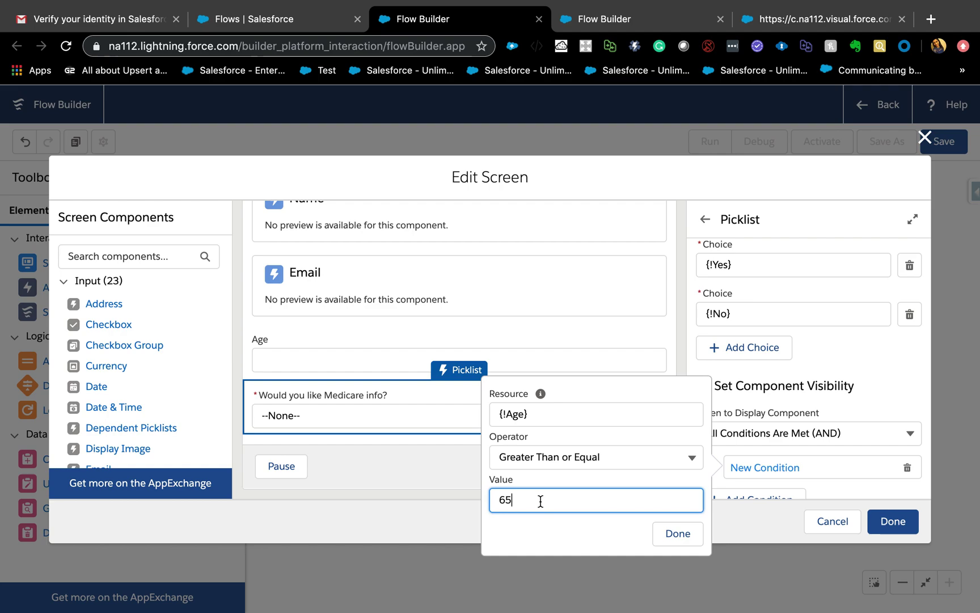
{"action": "left_click", "coordinate": [587, 538]}
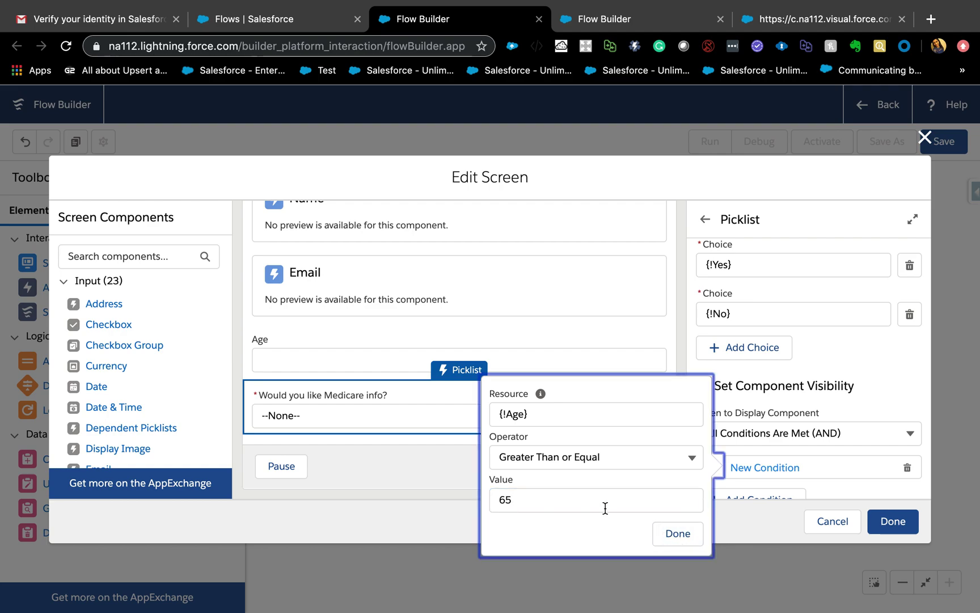
{"action": "left_click", "coordinate": [670, 533]}
{"action": "scroll", "coordinate": [789, 488], "scroll_direction": "down", "scroll_amount": 1}
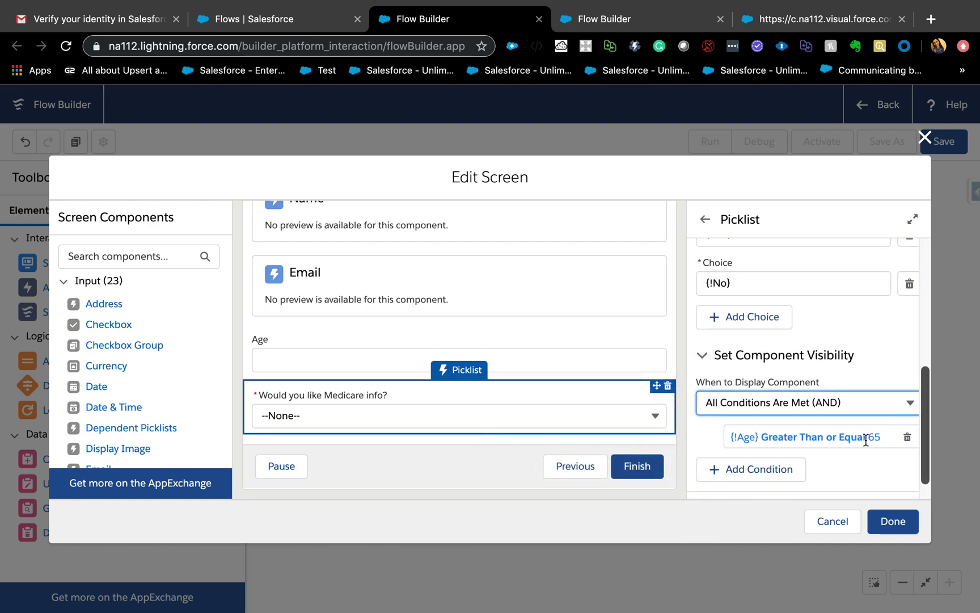
Check the Age and Email components and close the Welcome screen editor.
{"action": "scroll", "coordinate": [849, 446], "scroll_direction": "down", "scroll_amount": 1}
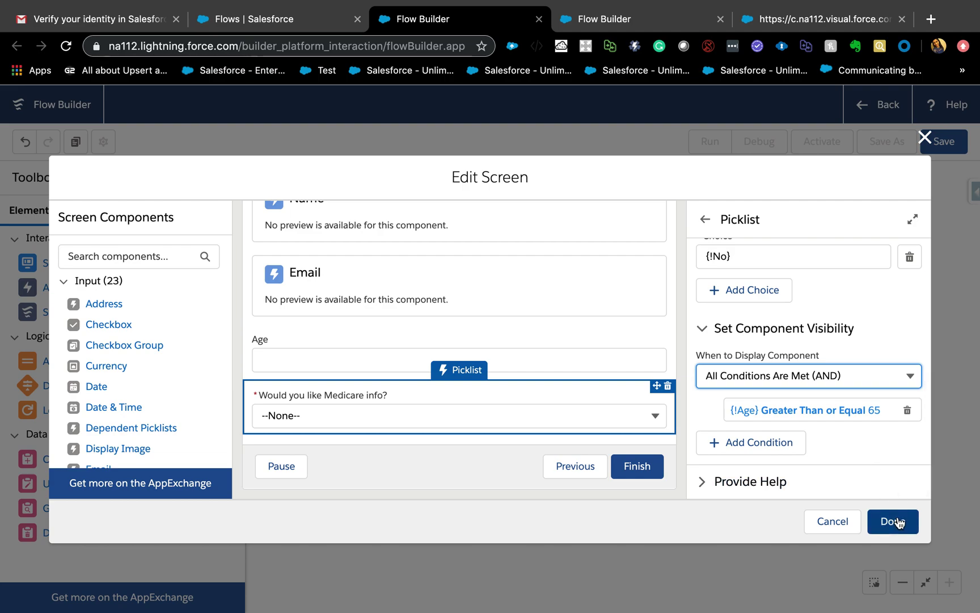
{"action": "left_click", "coordinate": [350, 342]}
{"action": "scroll", "coordinate": [426, 361], "scroll_direction": "up", "scroll_amount": 2}
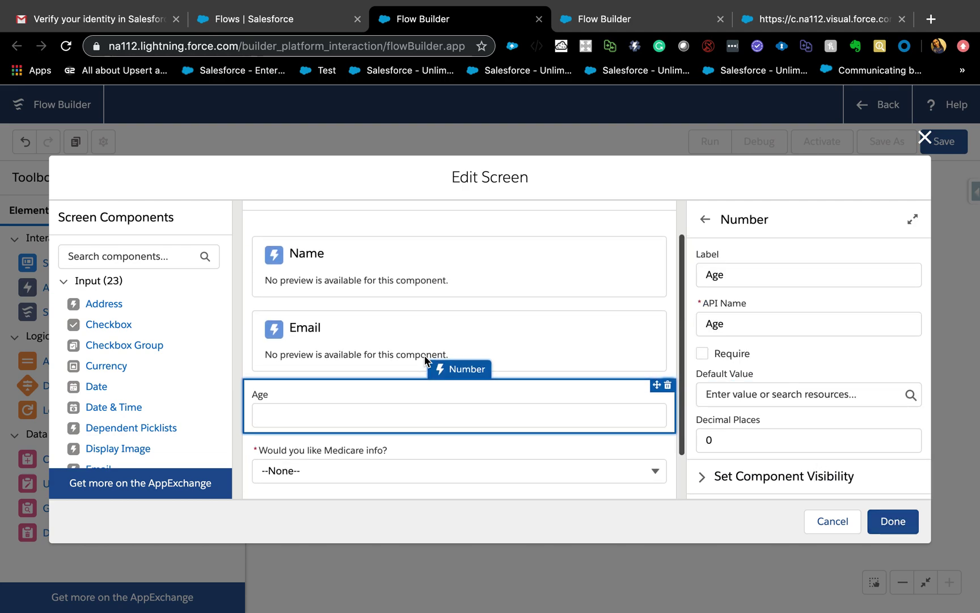
{"action": "left_click", "coordinate": [434, 348]}
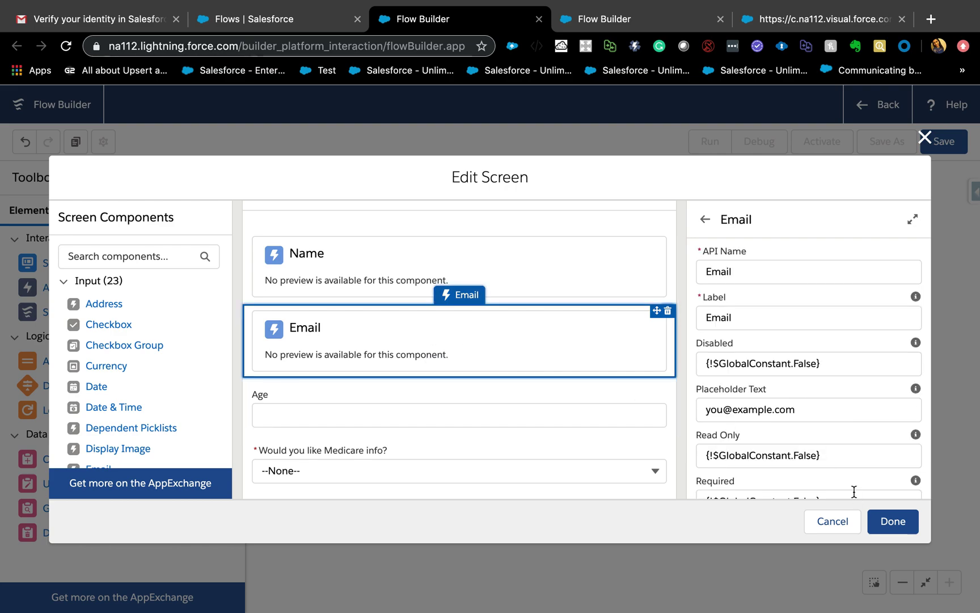
{"action": "left_click", "coordinate": [892, 521]}
Connect Start to the Welcome screen and begin saving the flow under a name.
{"action": "left_click_drag", "start_coordinate": [301, 235], "coordinate": [386, 217]}
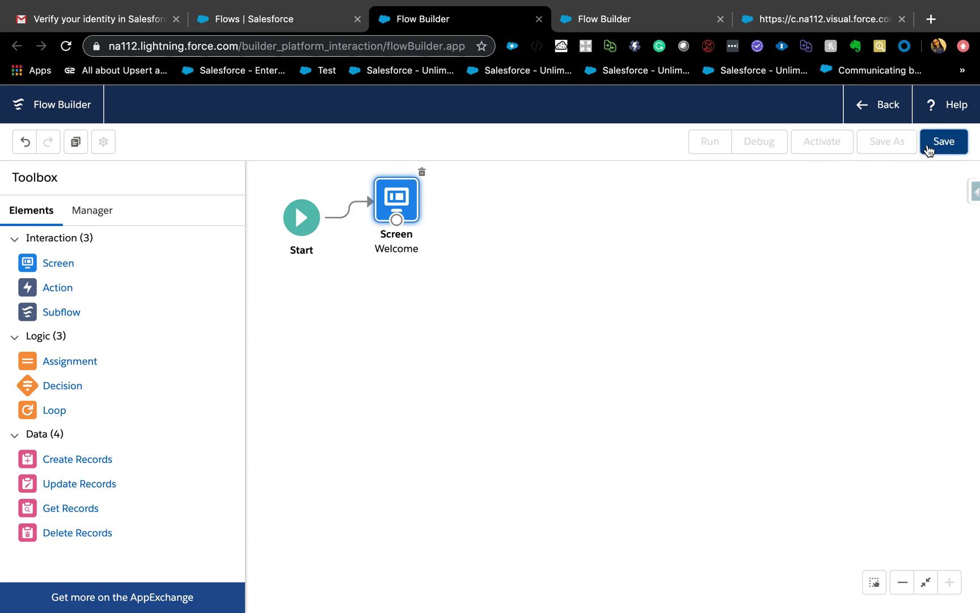
{"action": "left_click", "coordinate": [930, 148]}
{"action": "left_click", "coordinate": [281, 313]}
Save the flow as inactive V1 labelled 'Dynamic Example', dismiss the warnings, and launch Debug.
{"action": "type", "text": "Dynamic Examp"}
{"action": "left_click", "coordinate": [515, 305]}
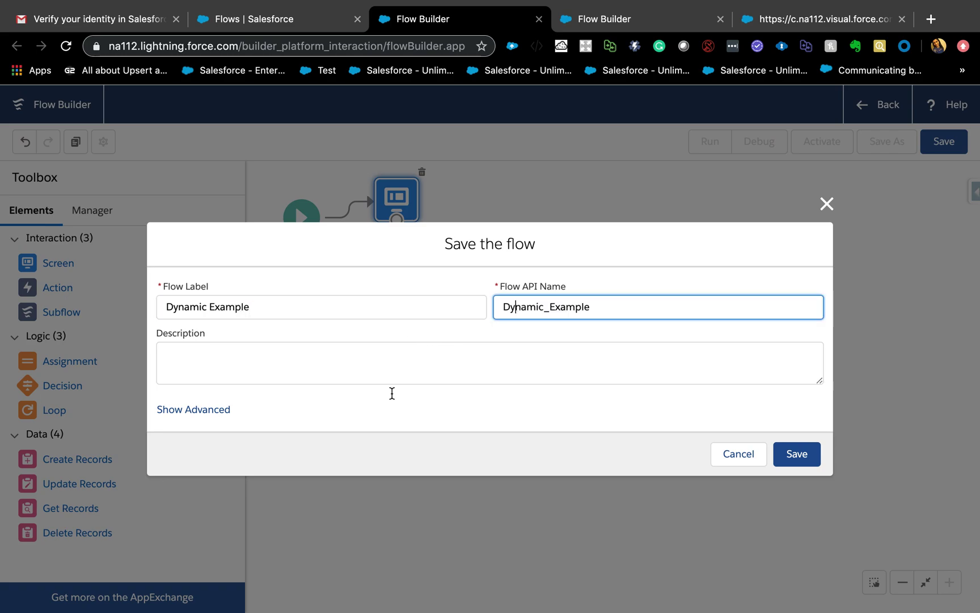
{"action": "left_click", "coordinate": [797, 454]}
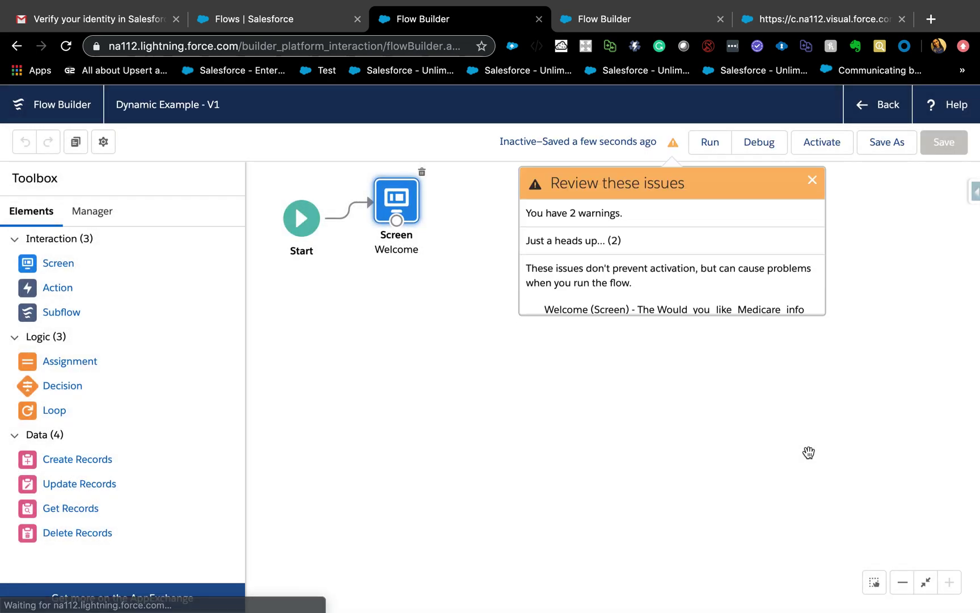
{"action": "left_click", "coordinate": [812, 179]}
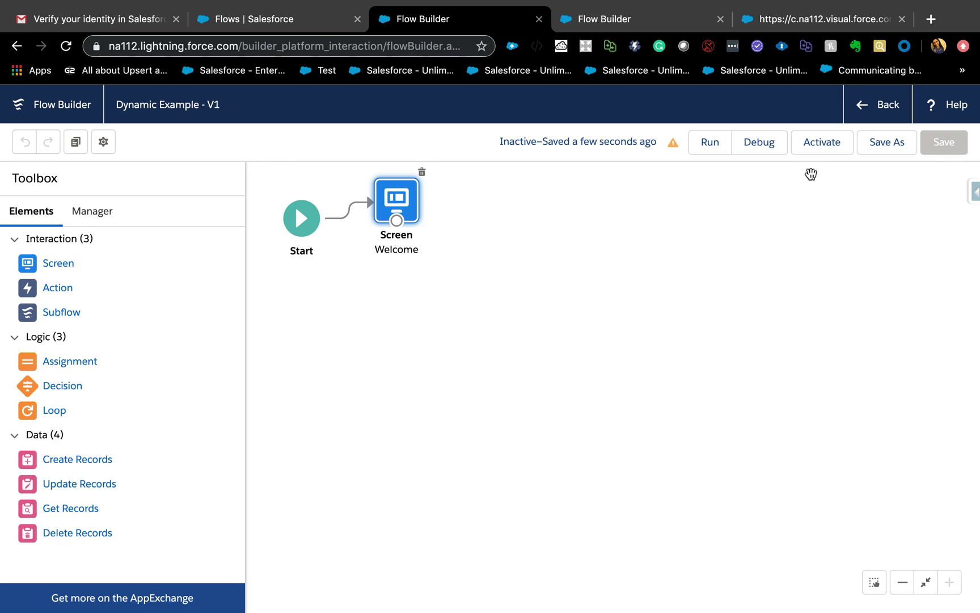
{"action": "left_click", "coordinate": [759, 142]}
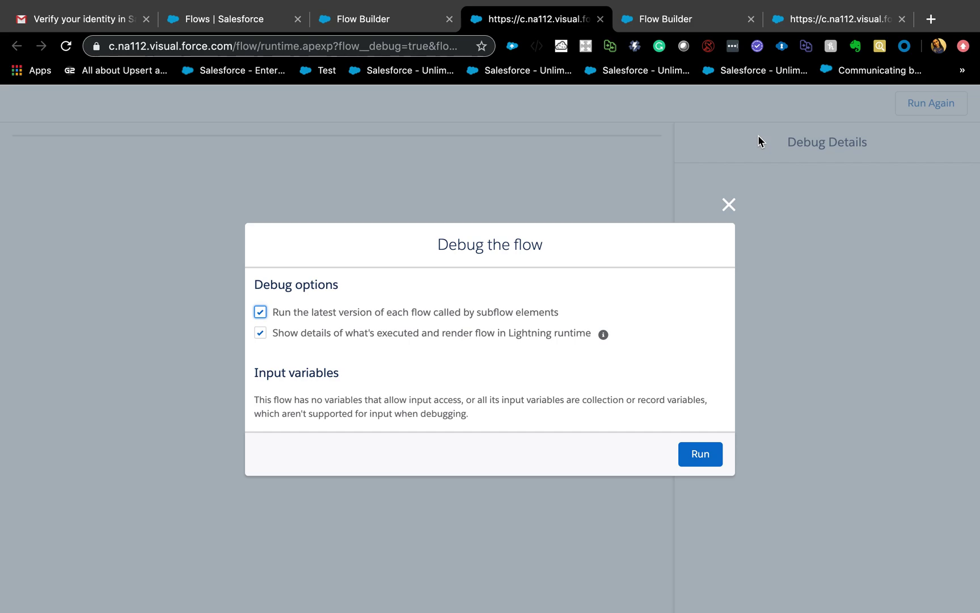
Run the debug, fill in name and email, enter Age 5, and finish without the Medicare question.
{"action": "left_click", "coordinate": [704, 454]}
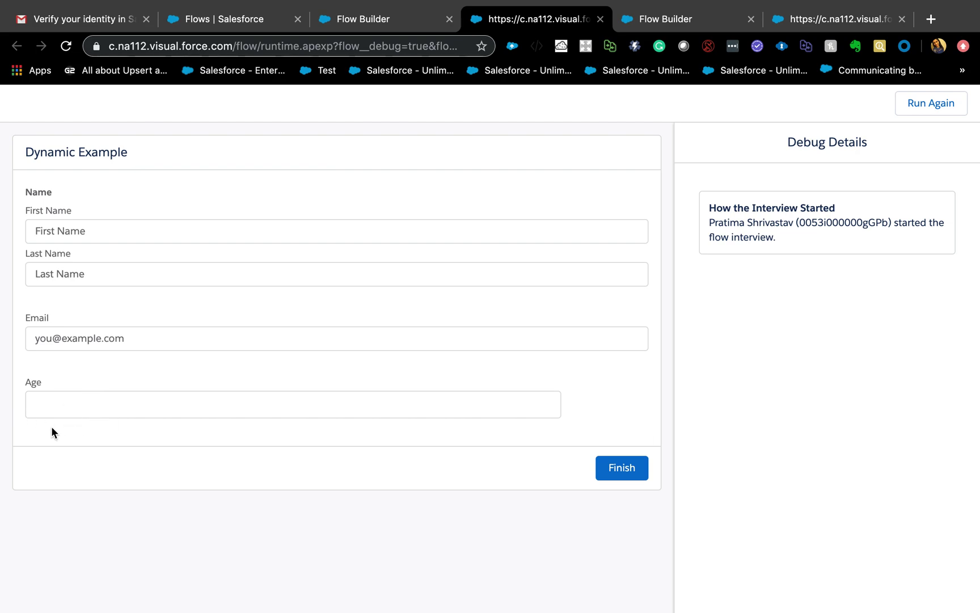
{"action": "left_click", "coordinate": [99, 233]}
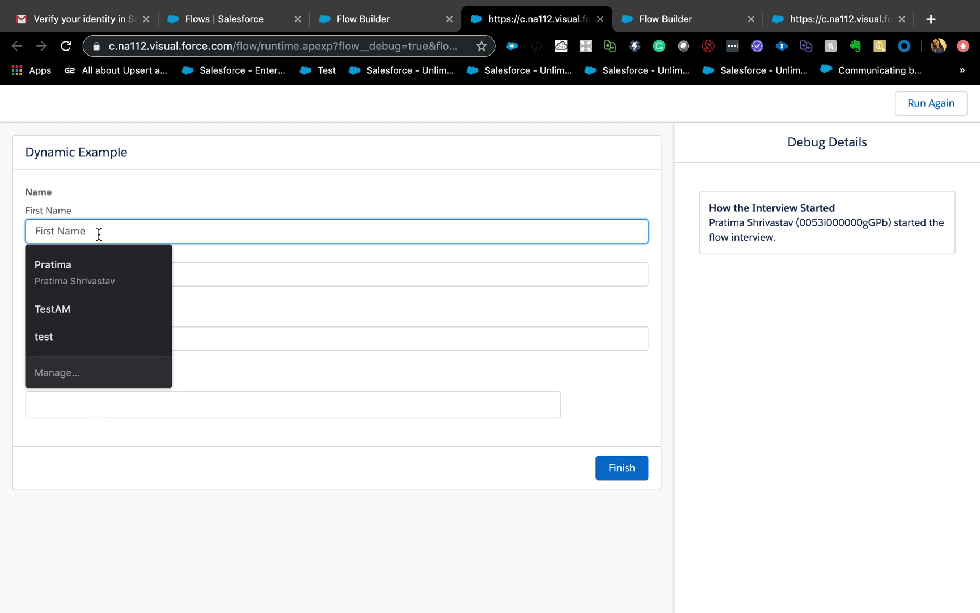
{"action": "type", "text": "pr"}
{"action": "left_click", "coordinate": [81, 278]}
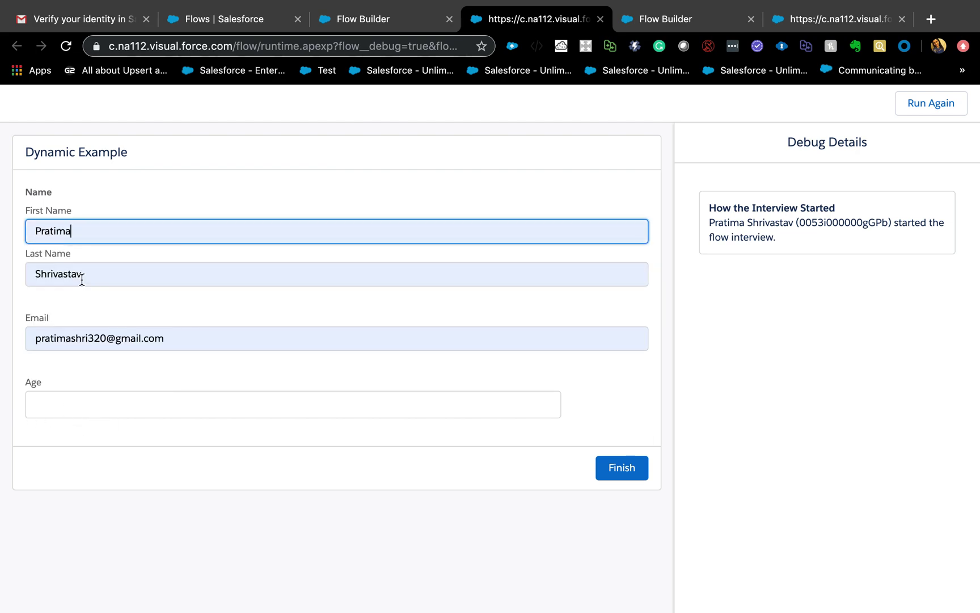
{"action": "left_click", "coordinate": [87, 413]}
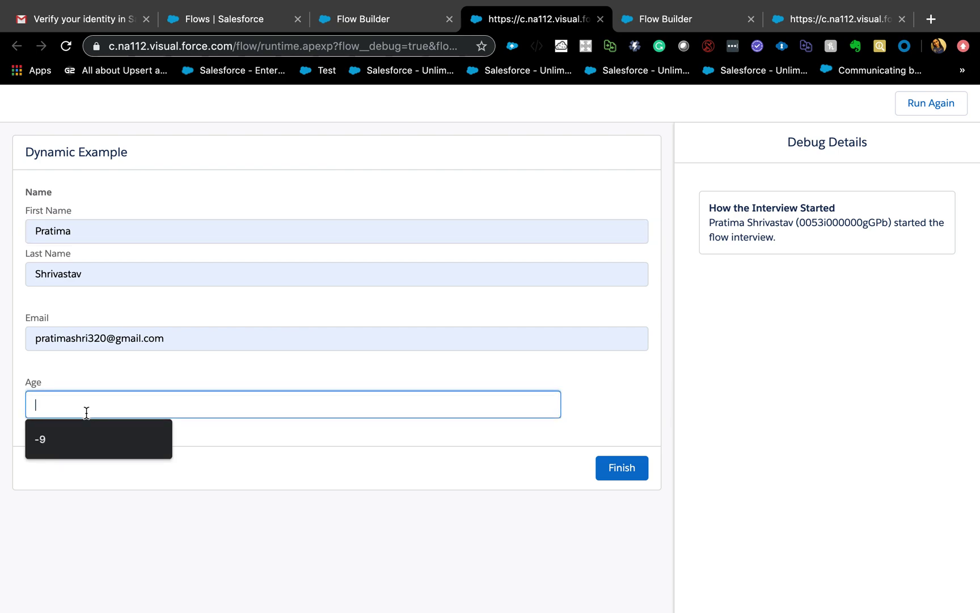
{"action": "type", "text": "5"}
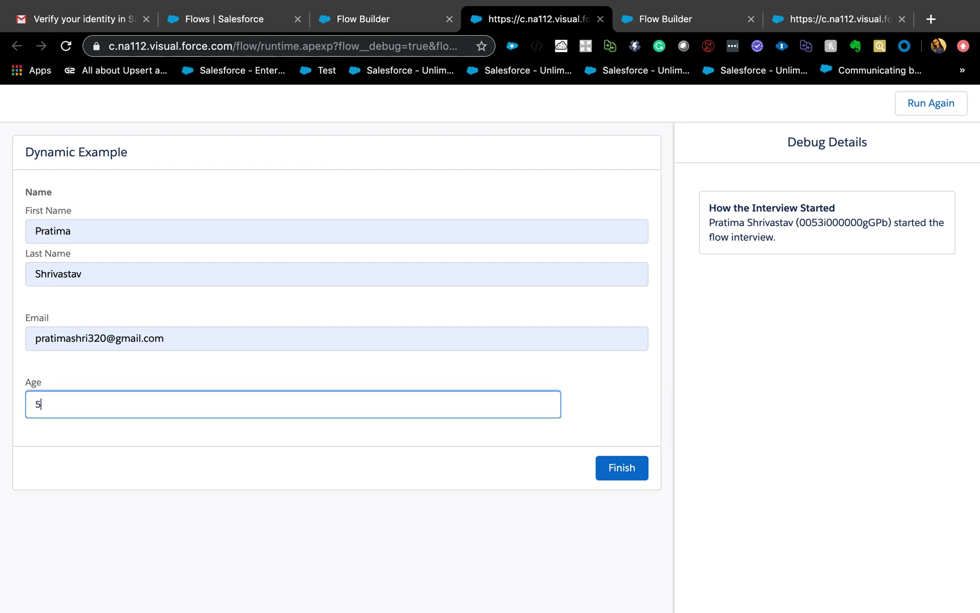
{"action": "left_click", "coordinate": [607, 477]}
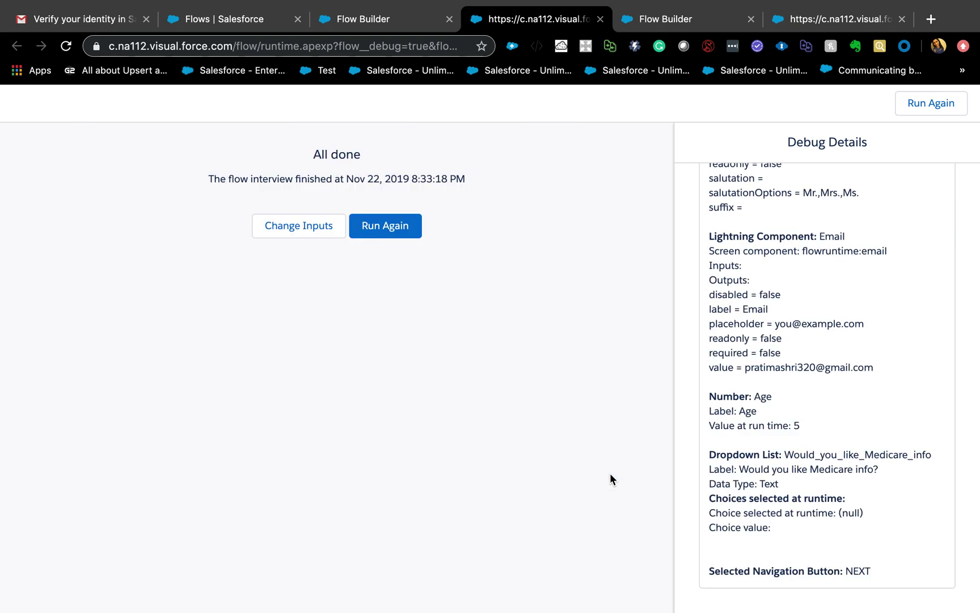
Rerun the debug, refill name and email, and enter Age 66 so the Medicare question appears.
{"action": "left_click", "coordinate": [383, 226]}
{"action": "left_click", "coordinate": [703, 451]}
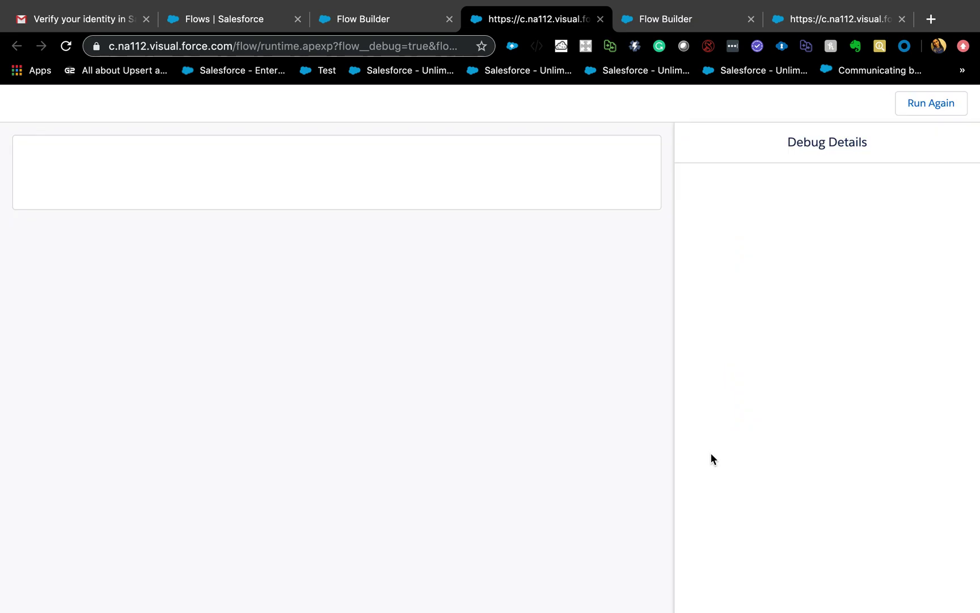
{"action": "left_click", "coordinate": [96, 224]}
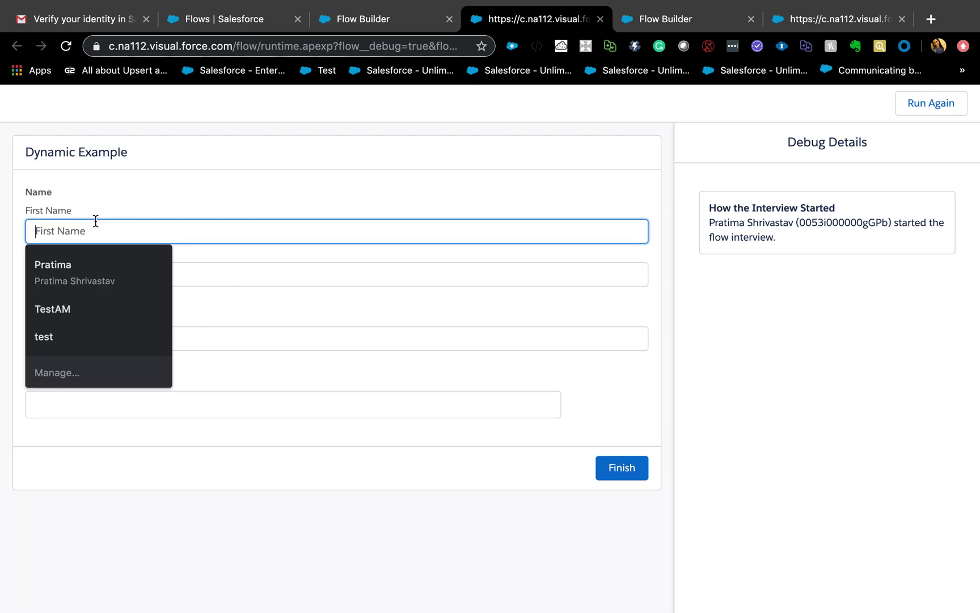
{"action": "left_click", "coordinate": [91, 269]}
{"action": "left_click", "coordinate": [89, 405]}
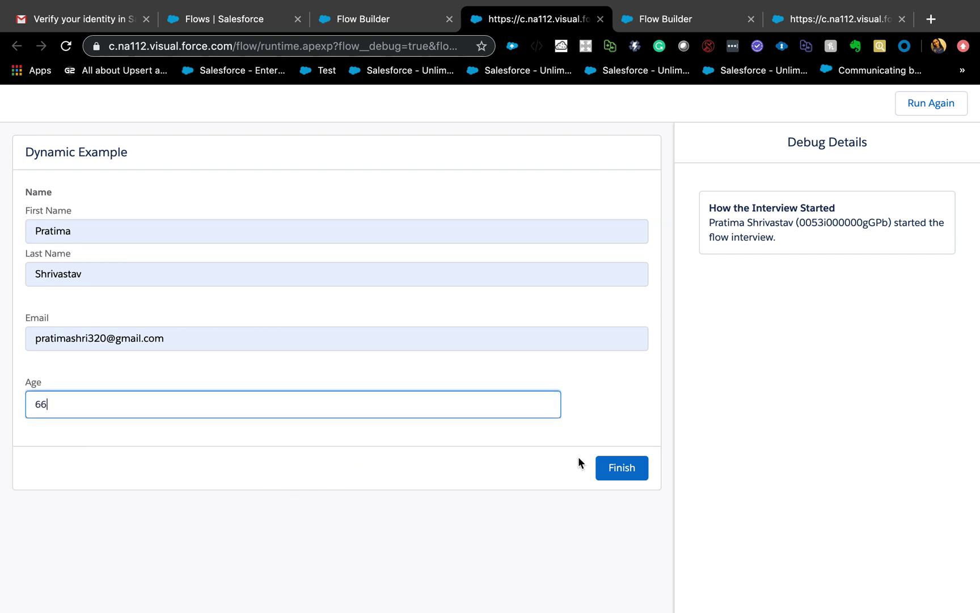
{"action": "left_click", "coordinate": [607, 462]}
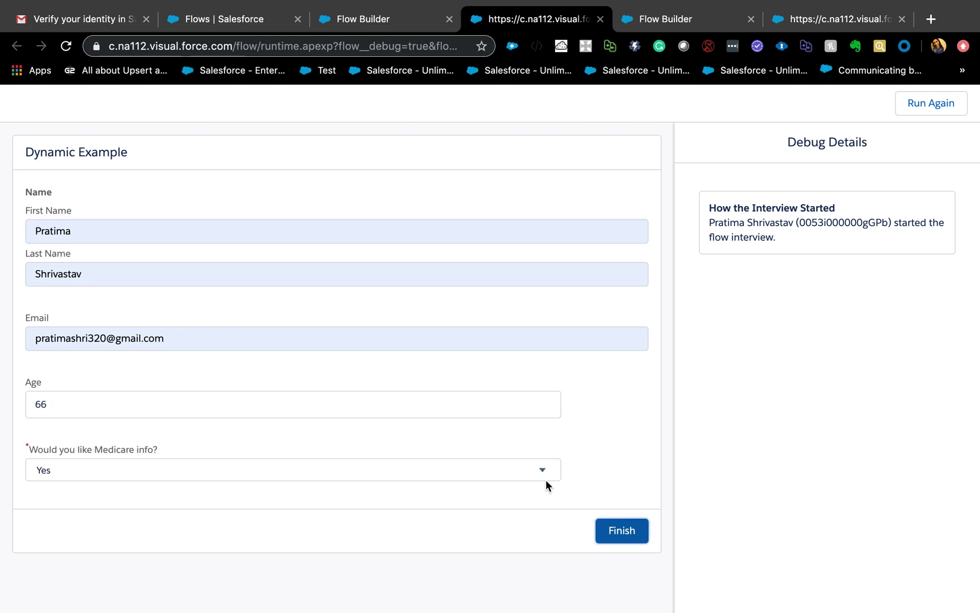